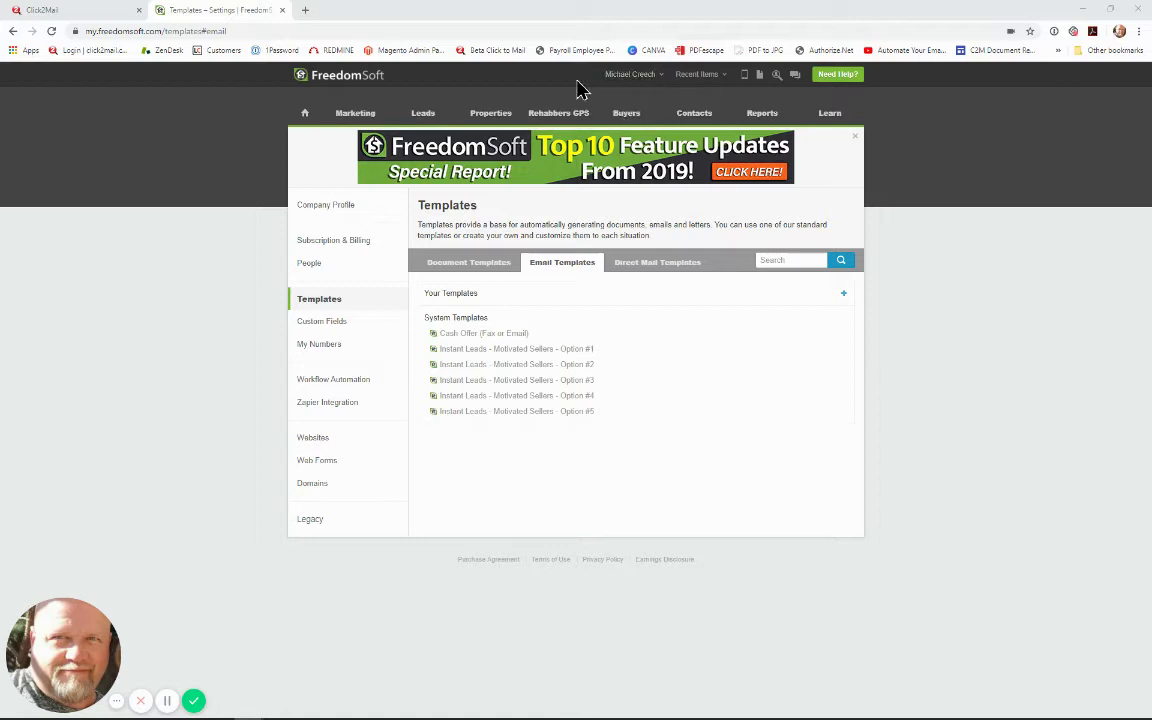
Step: Go to the account settings' Templates page and show the email templates
mouse_move(625, 77)
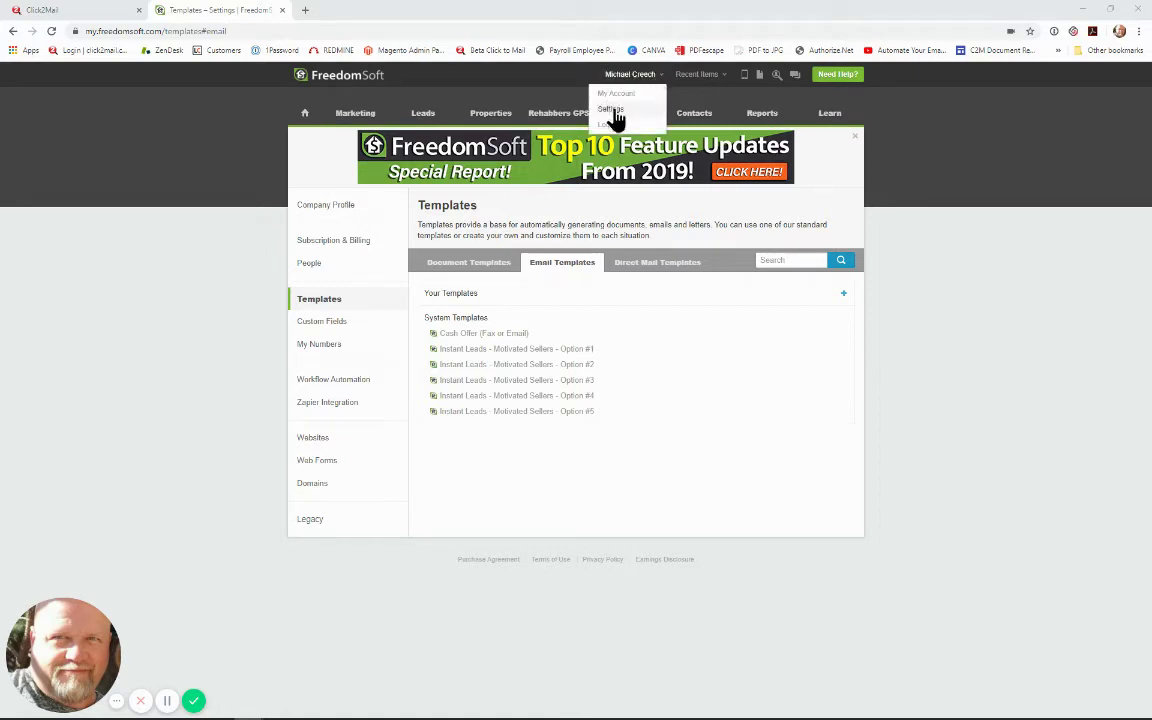
click(617, 119)
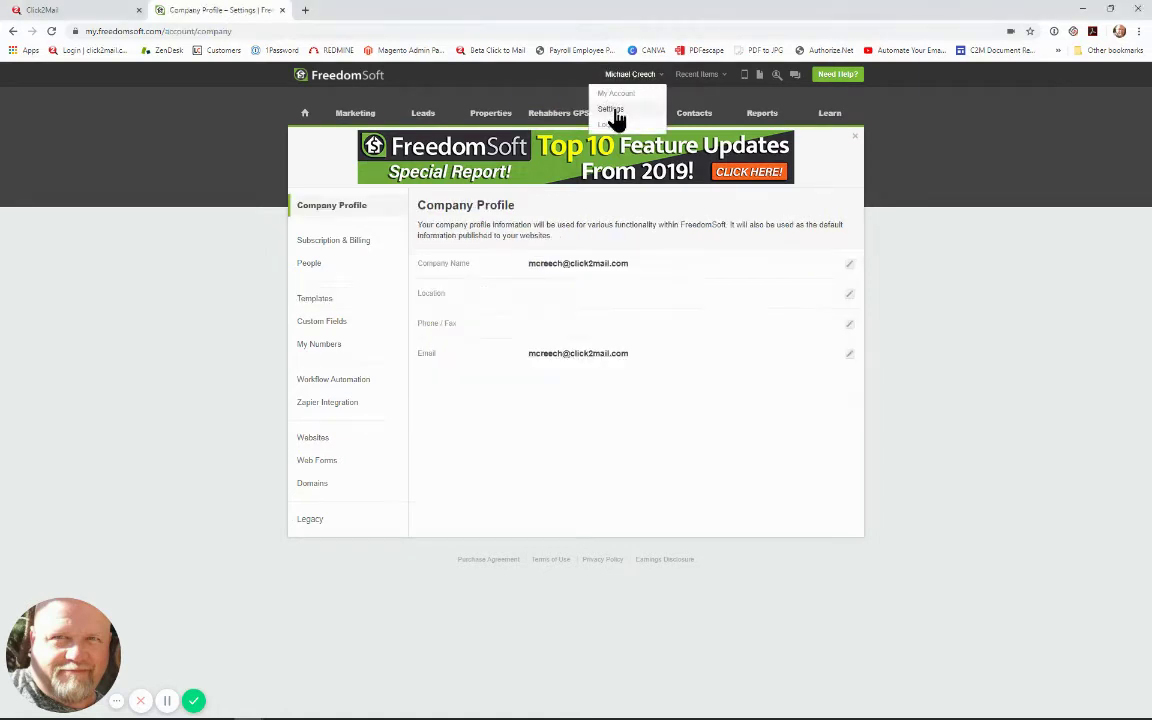
click(315, 302)
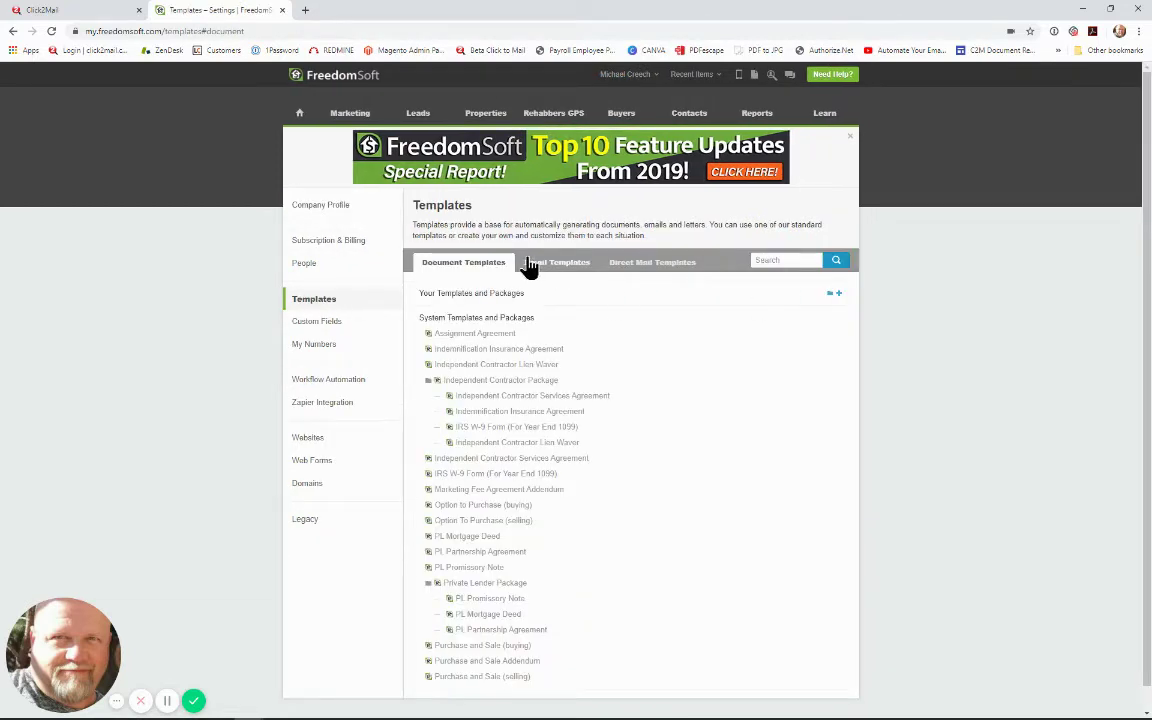
click(564, 266)
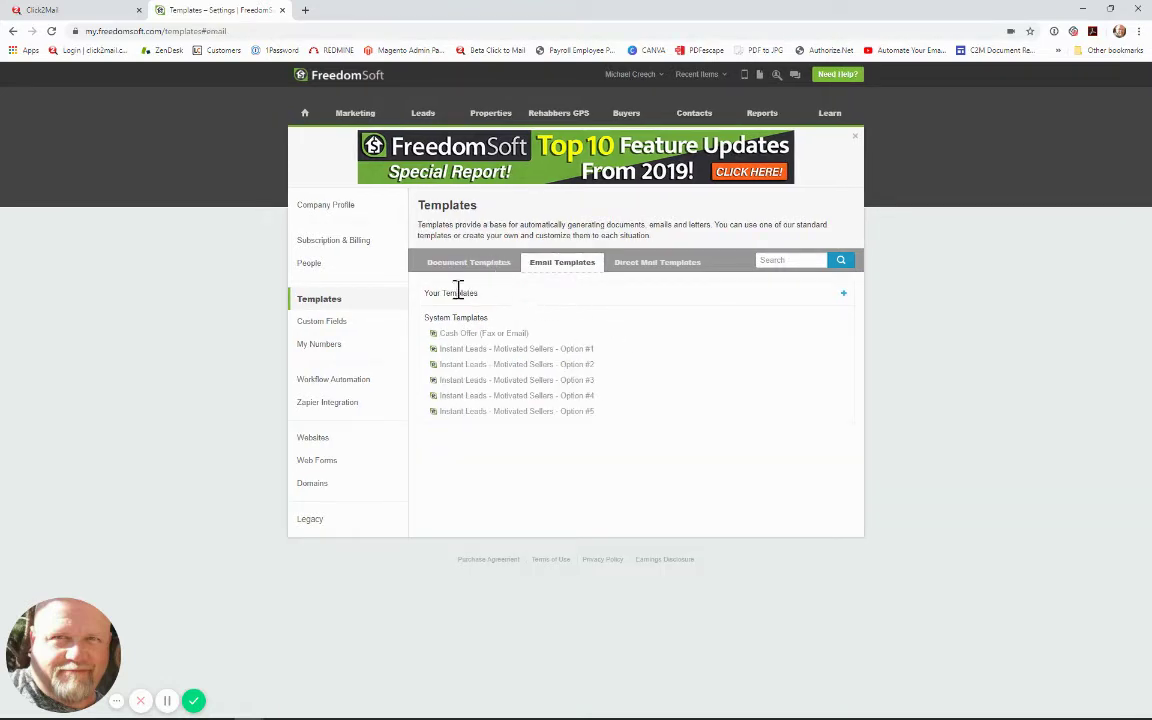
Step: Create and save email template 'C2M' with owner mailing-address merge codes as subject and body 'Test'
click(844, 297)
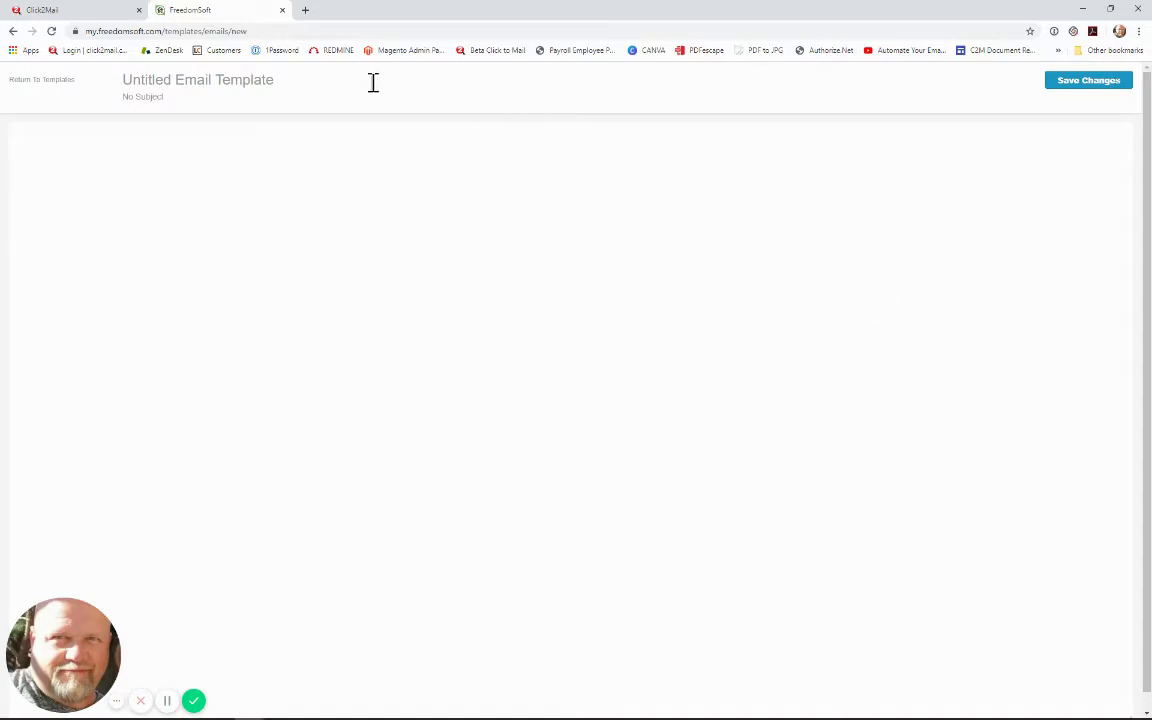
click(190, 82)
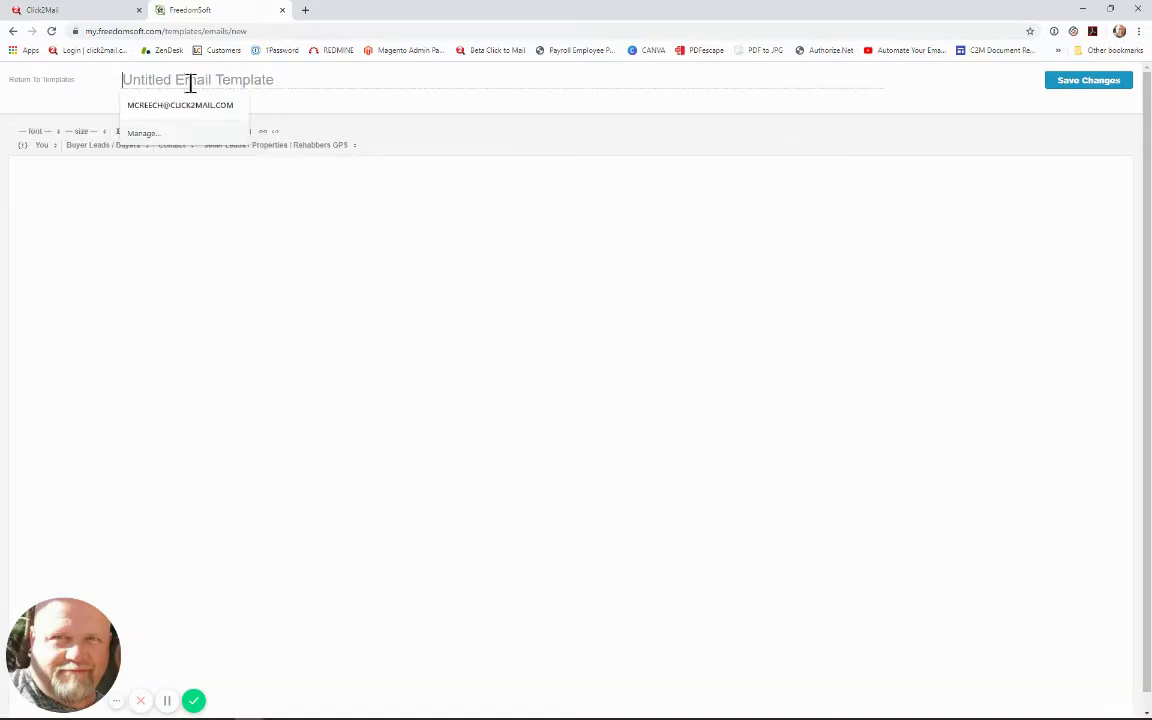
text(C2M)
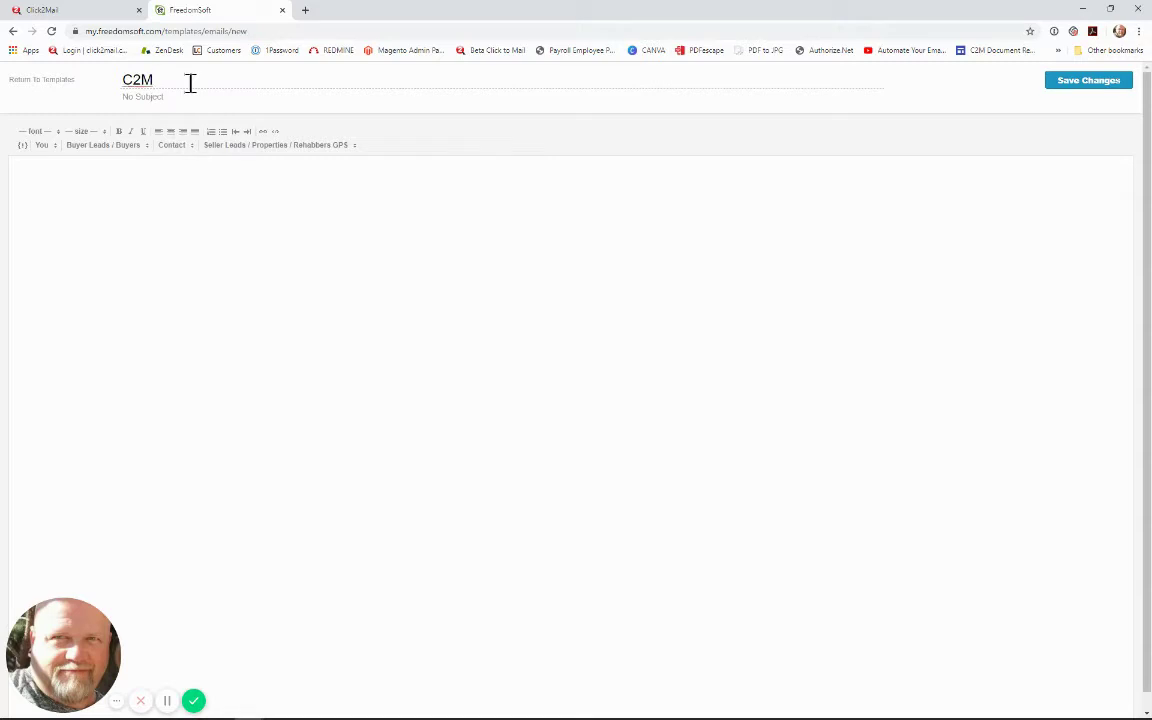
click(158, 98)
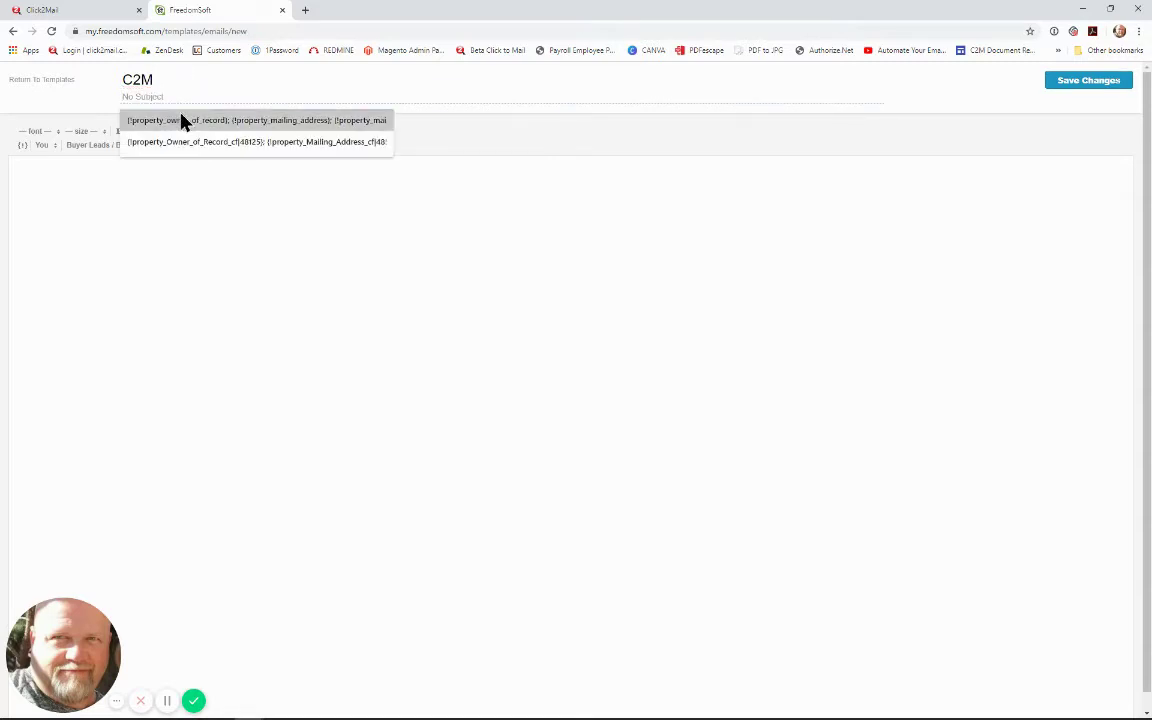
click(182, 120)
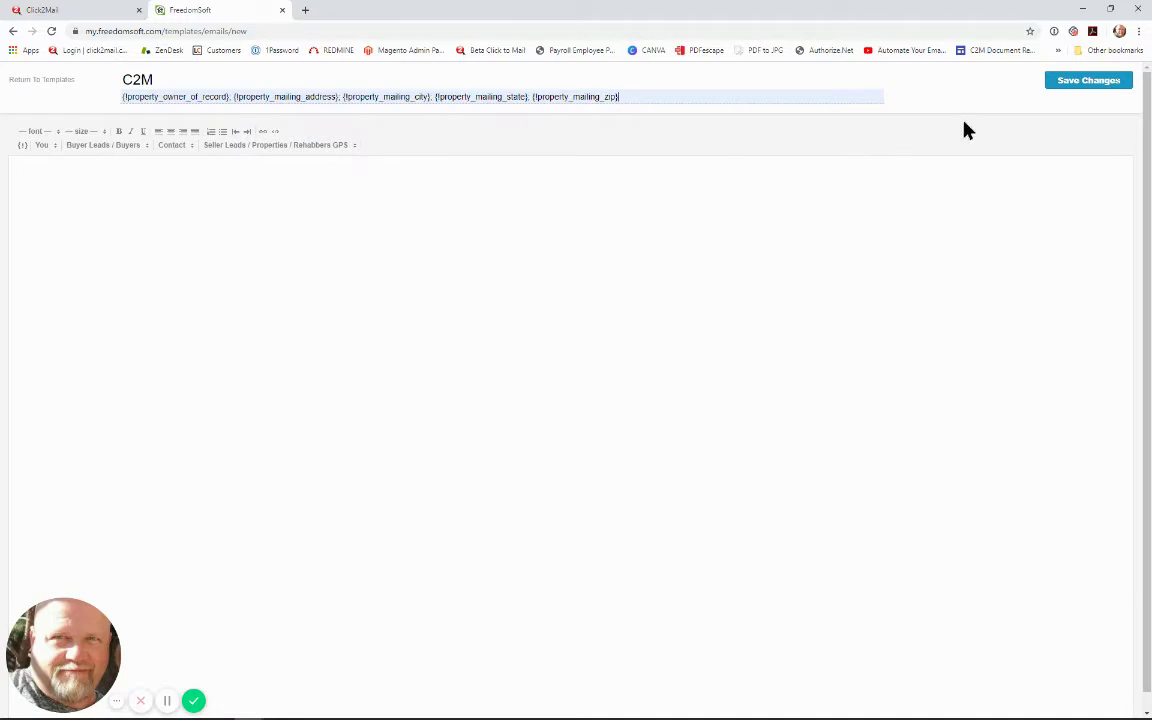
click(78, 175)
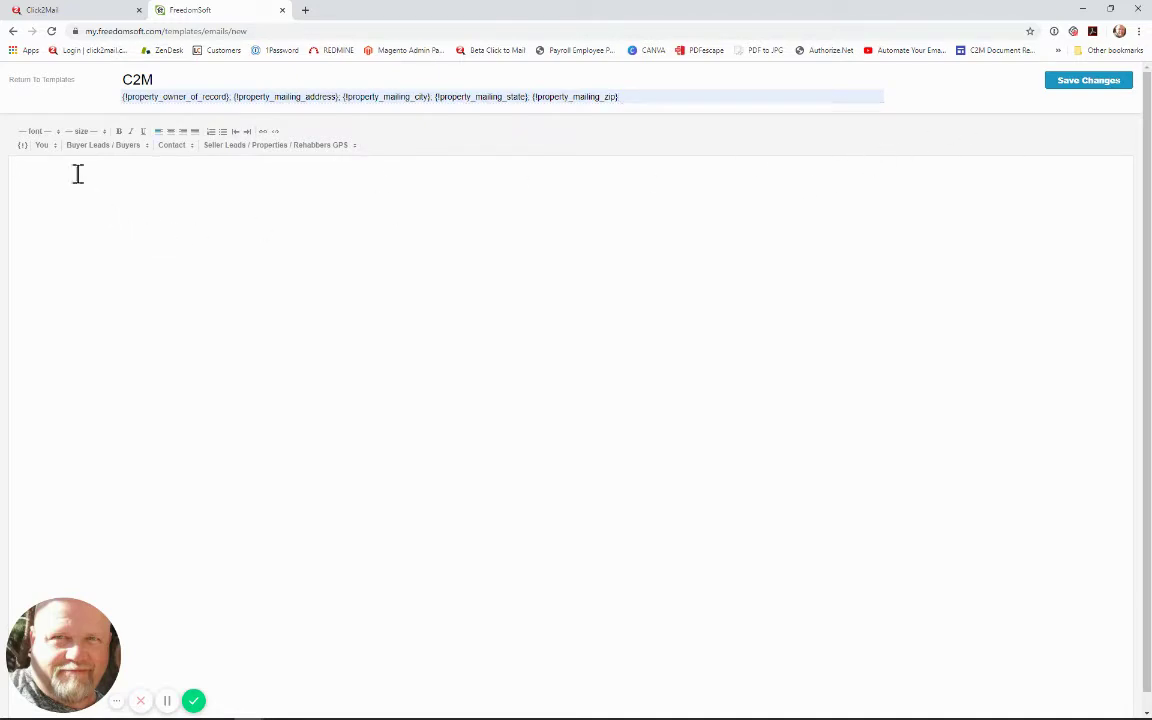
text(Test)
click(1088, 82)
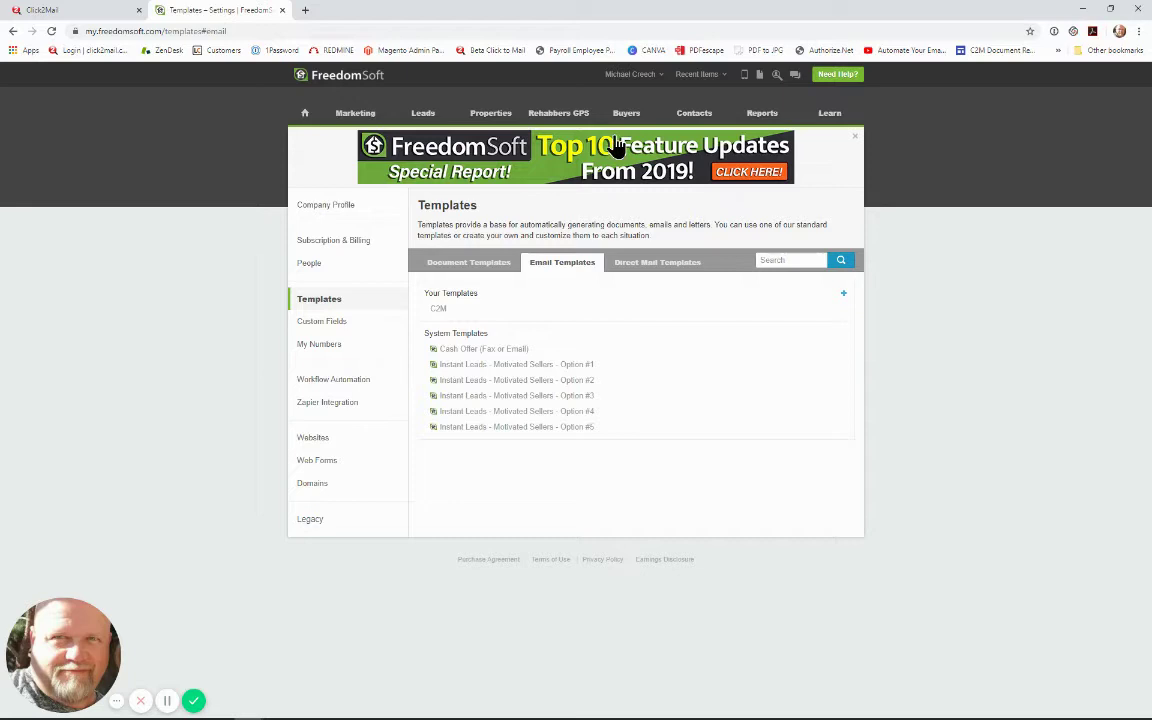
Step: From Properties, open the property record's Communications and list its sent emails
click(490, 115)
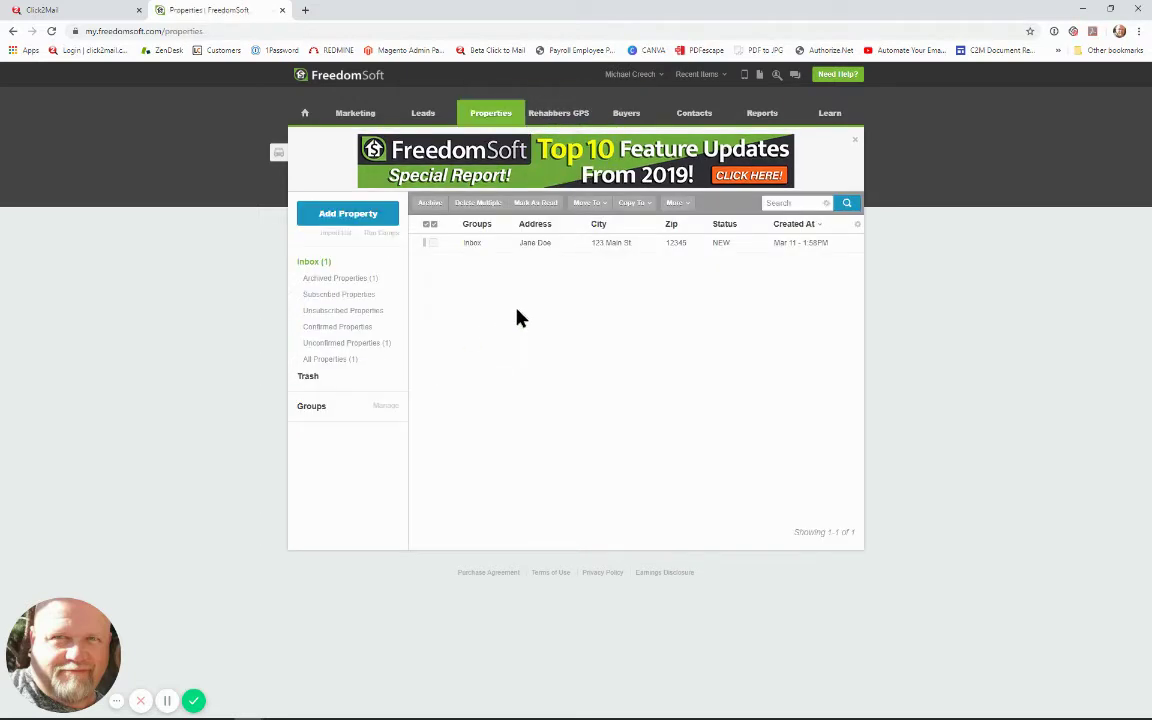
click(484, 243)
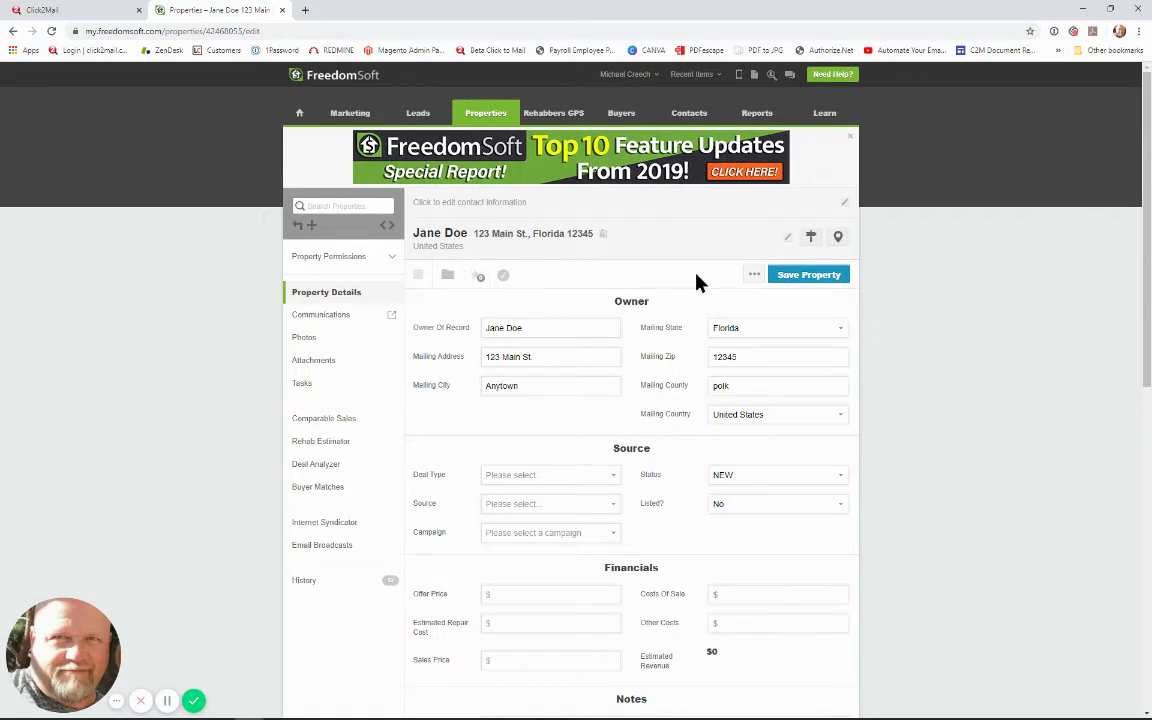
click(327, 320)
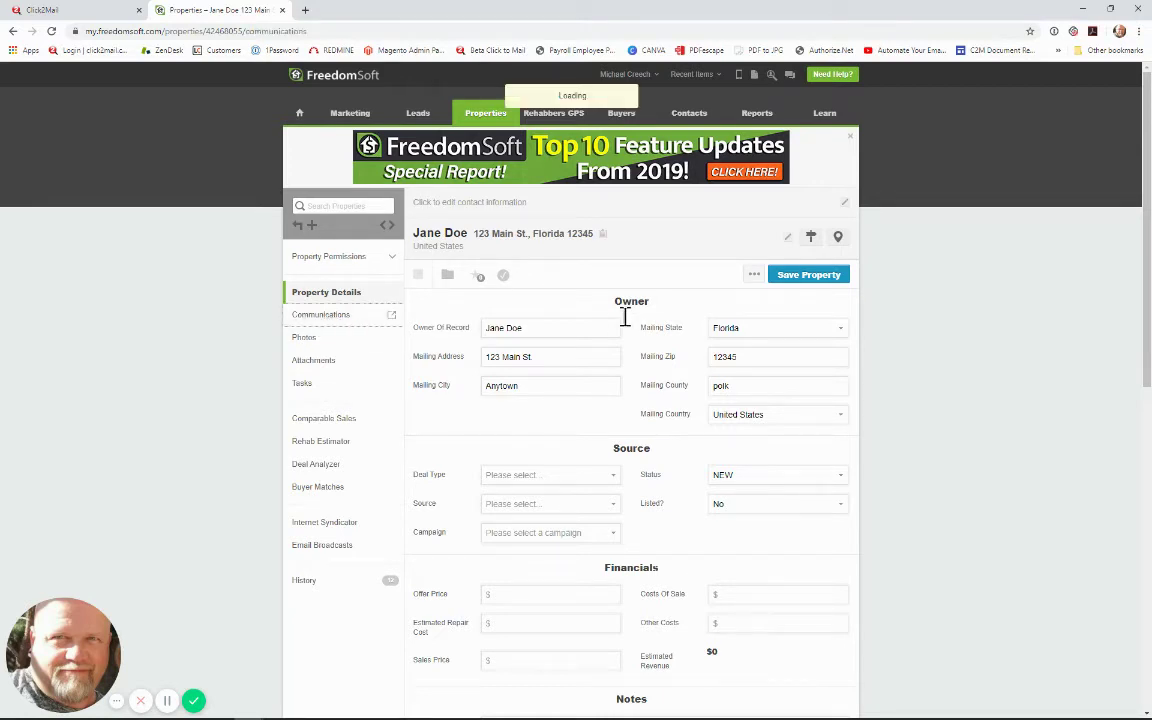
click(508, 276)
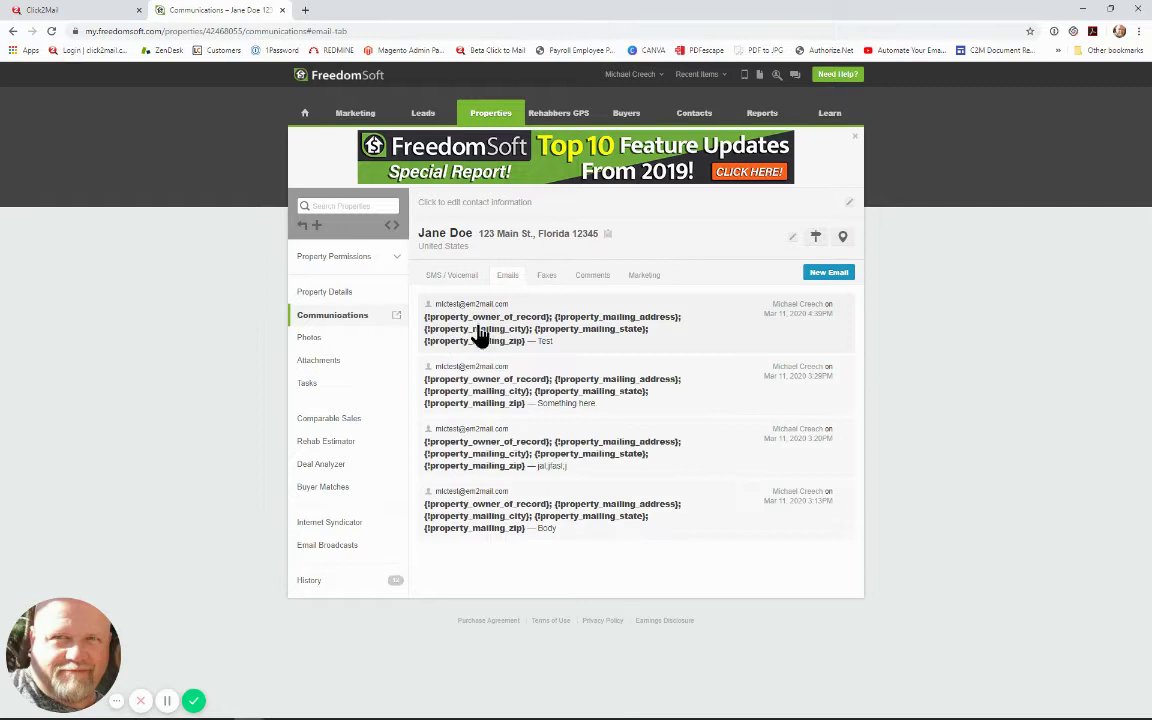
Step: Compose a new email from the C2M template and enter the recipient's e-mail address
click(839, 274)
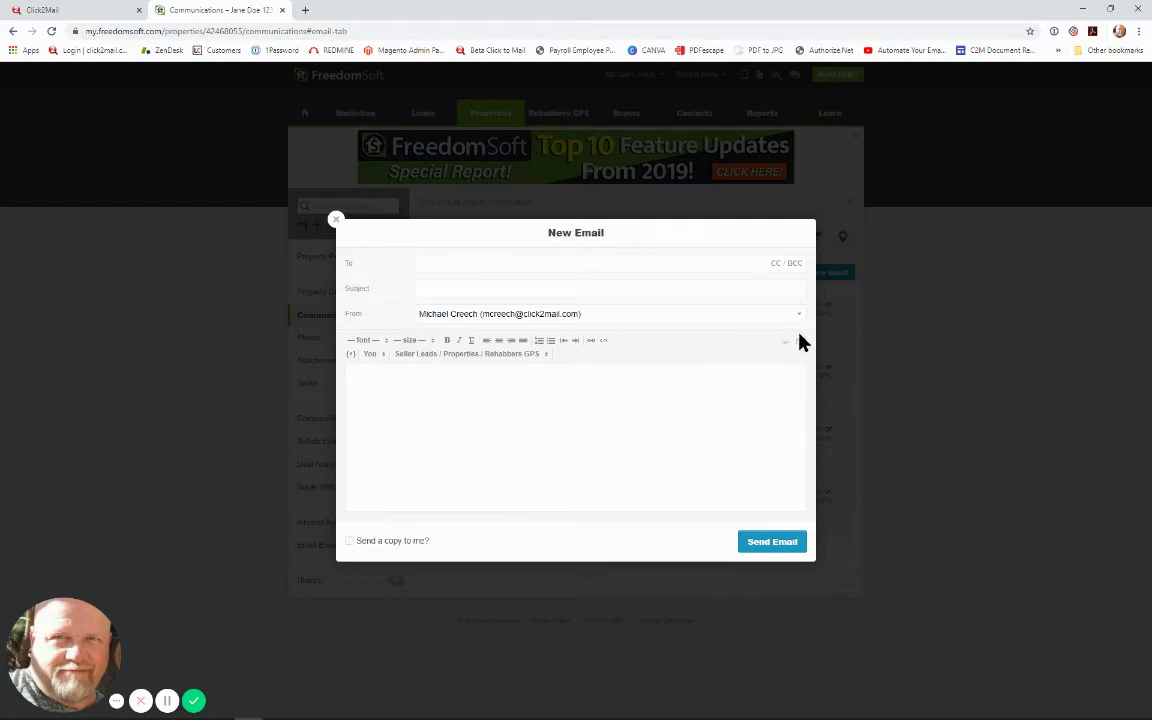
click(800, 342)
drag(802, 367, 808, 432)
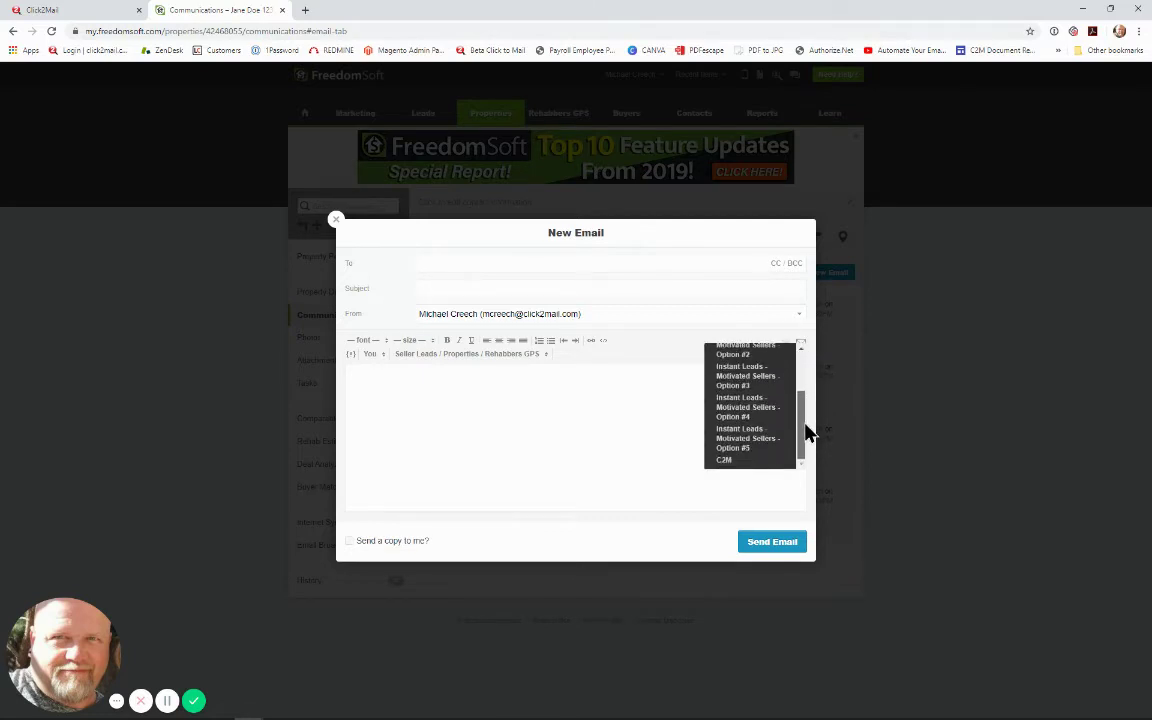
click(726, 461)
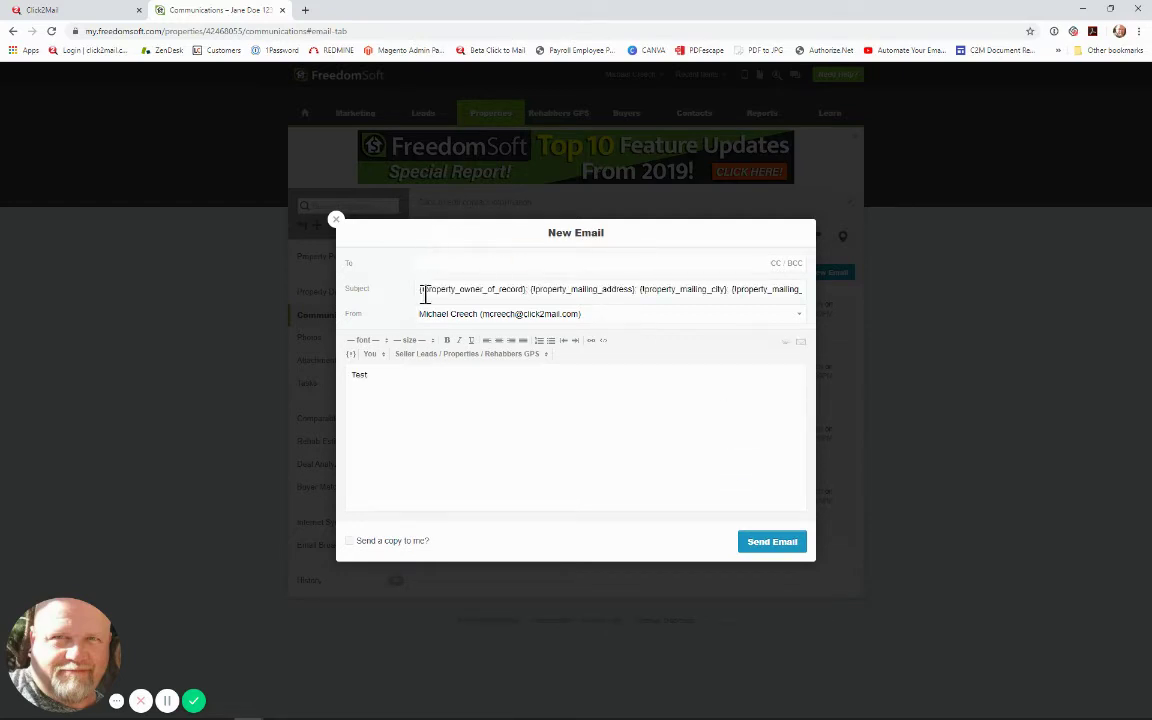
drag(416, 290, 805, 311)
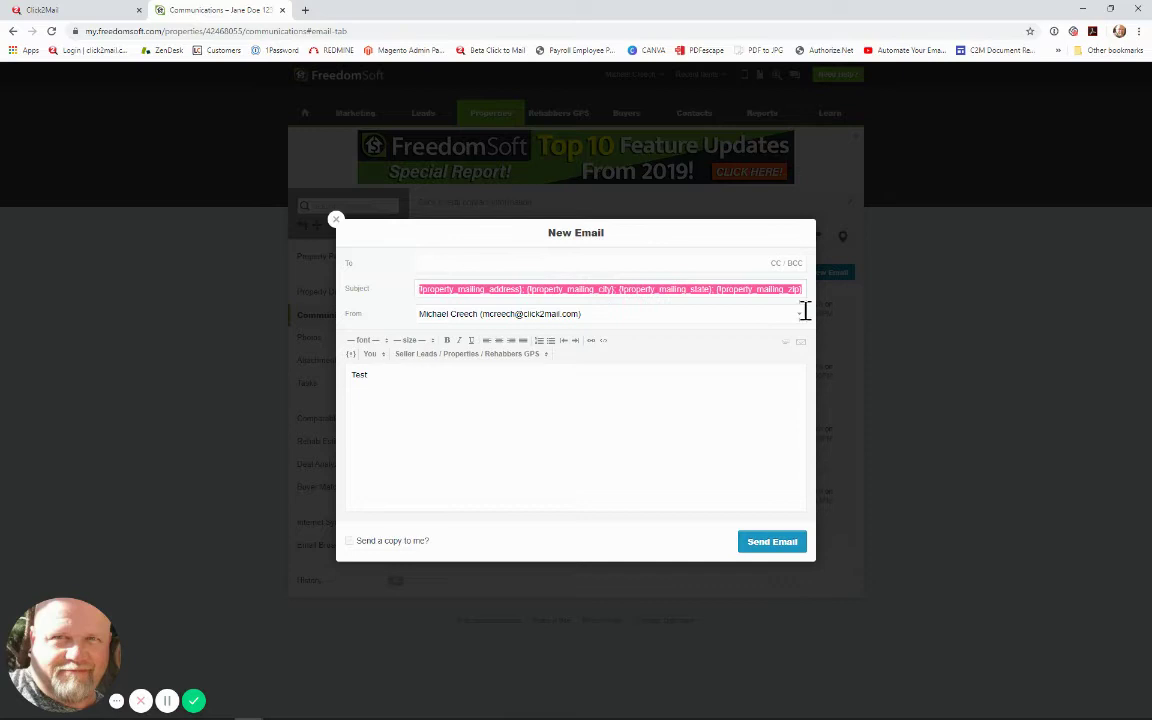
click(440, 262)
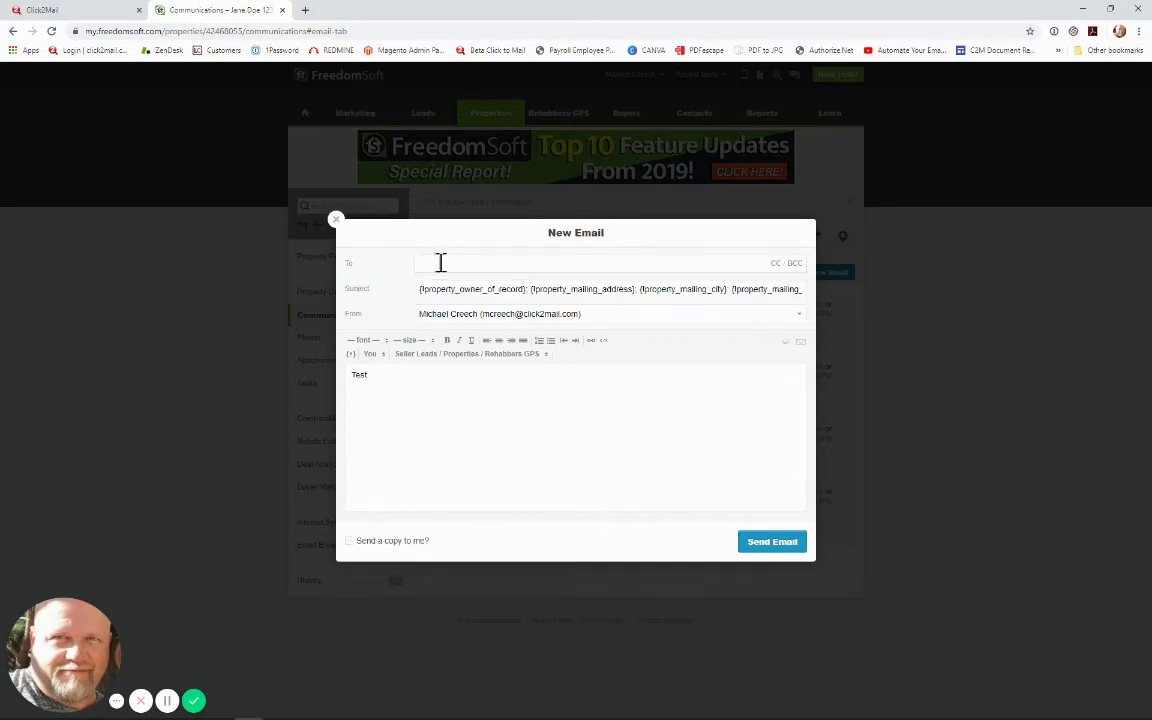
Step: Attach FreedomSoft2C2M.pdf from the computer to the email and send it
click(781, 352)
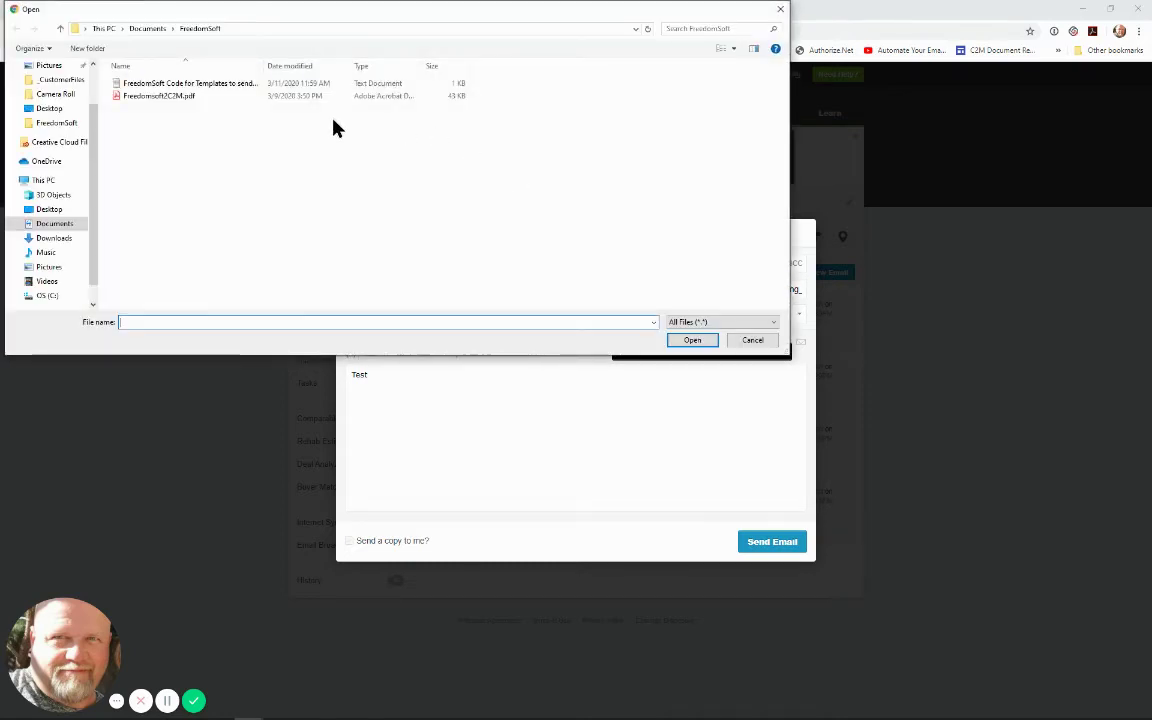
click(162, 96)
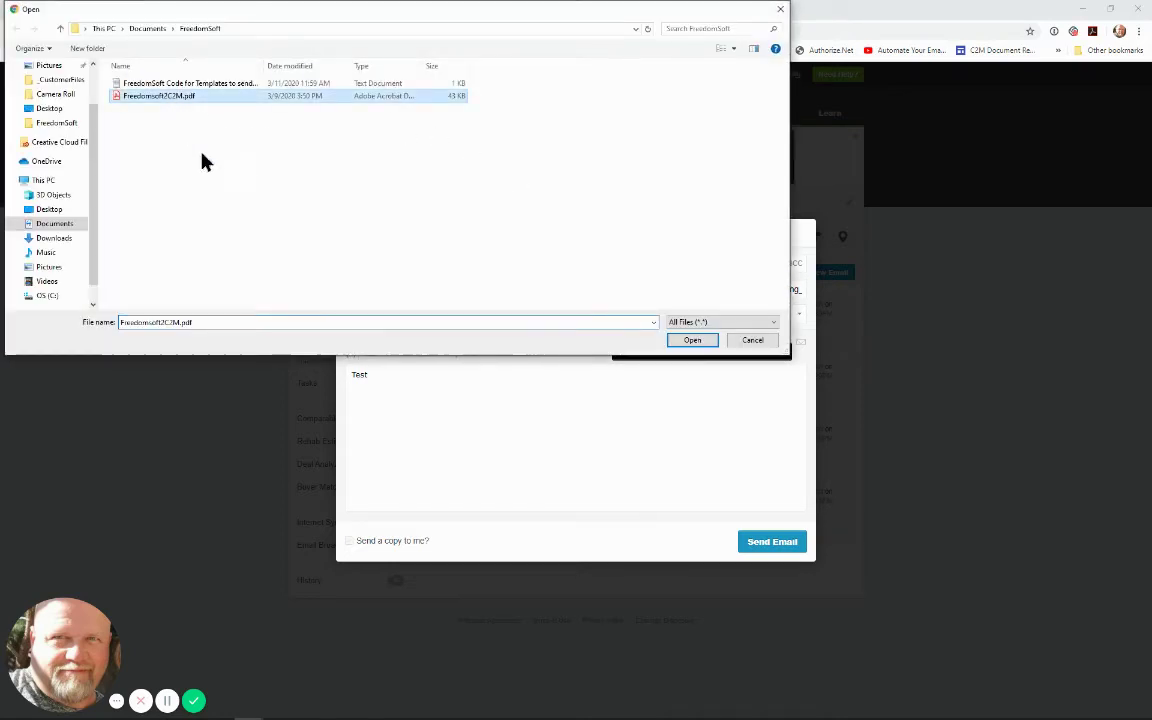
click(690, 341)
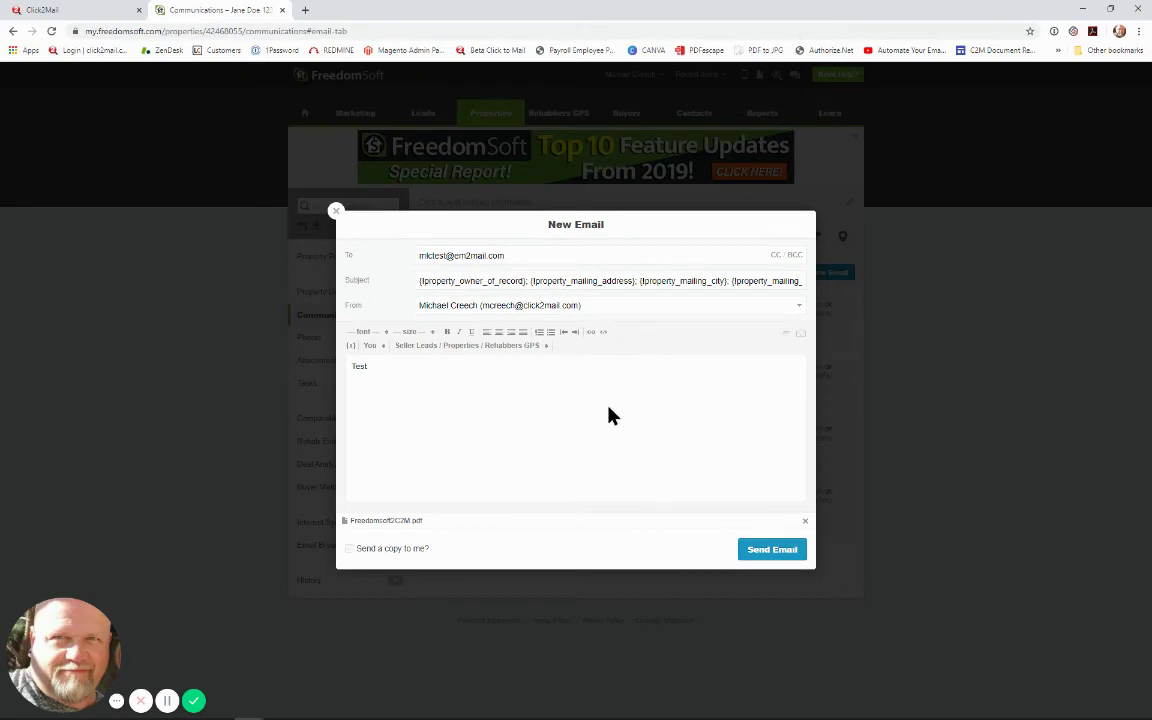
drag(367, 369, 346, 366)
click(770, 550)
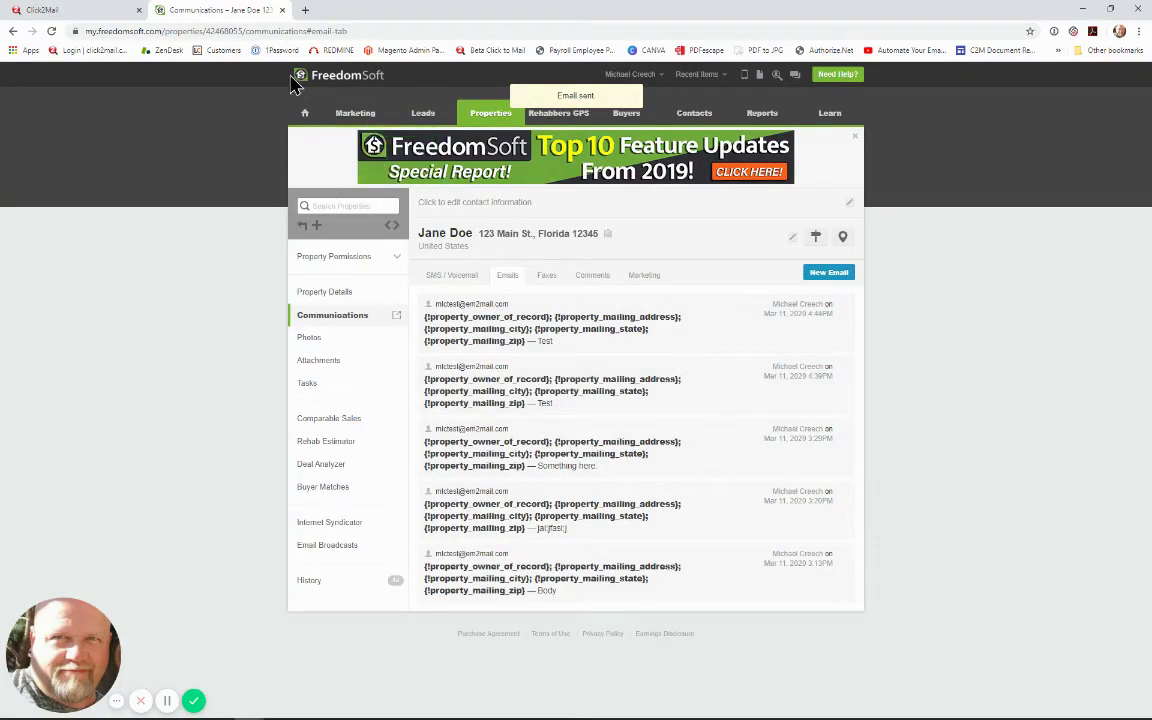
Step: In the Click2Mail projects page, delete the older pending letter job
click(55, 11)
click(462, 362)
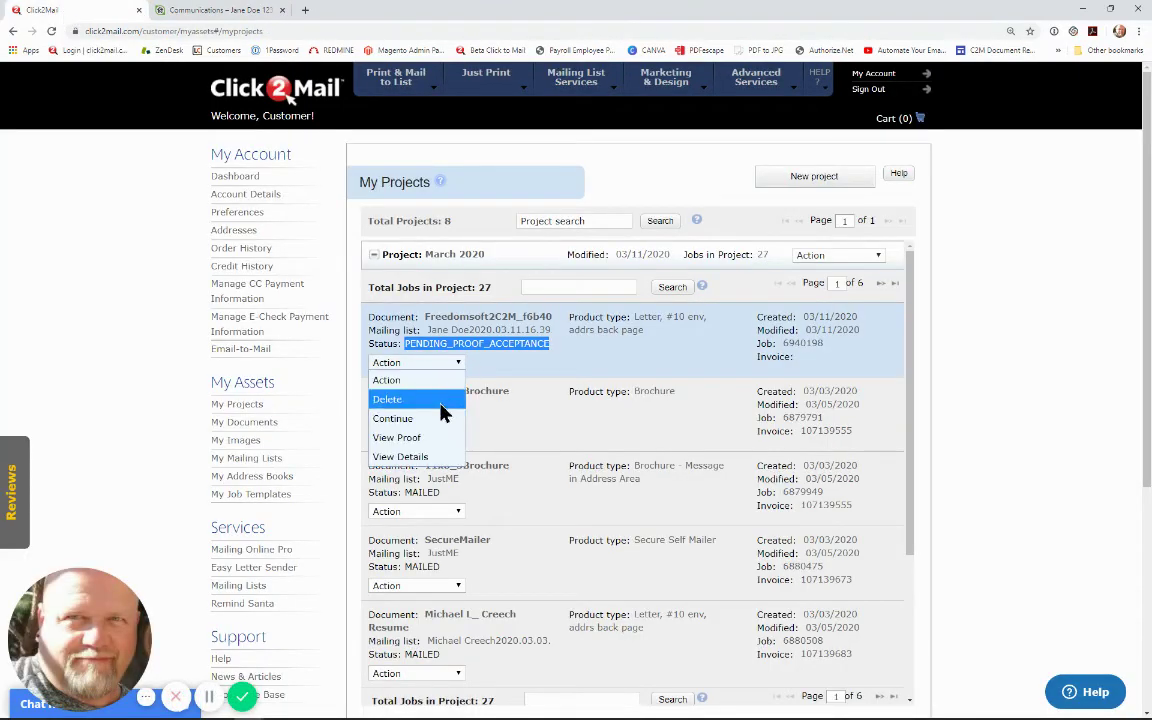
click(440, 399)
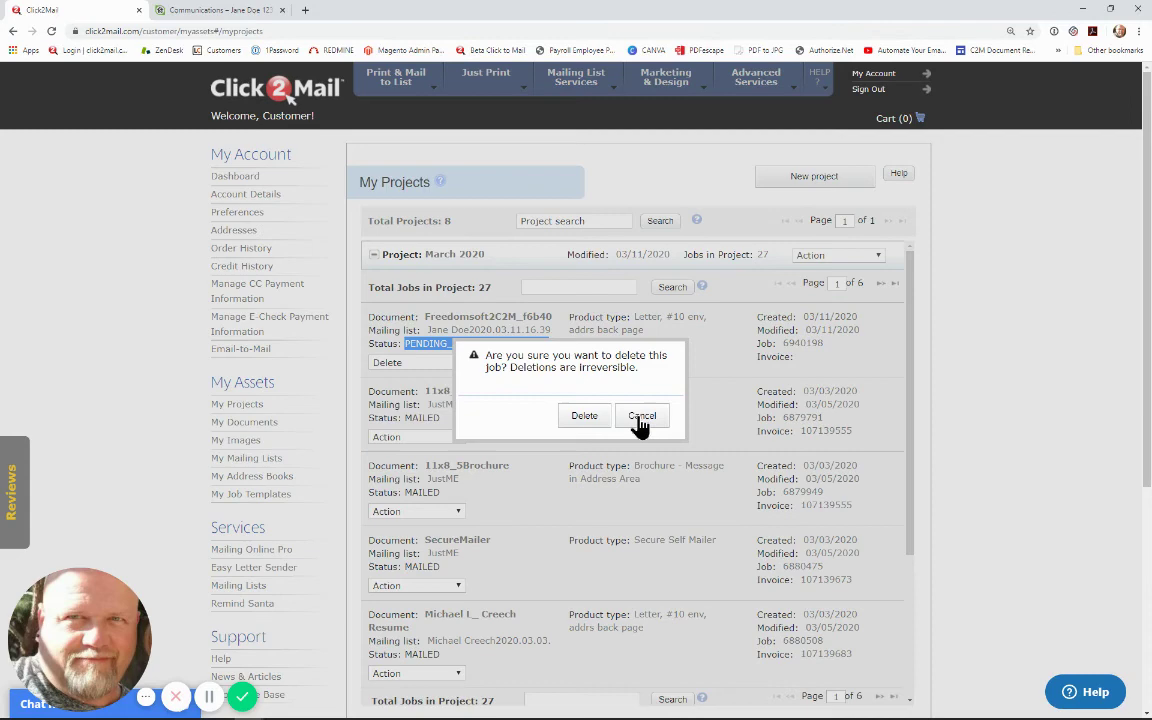
click(594, 417)
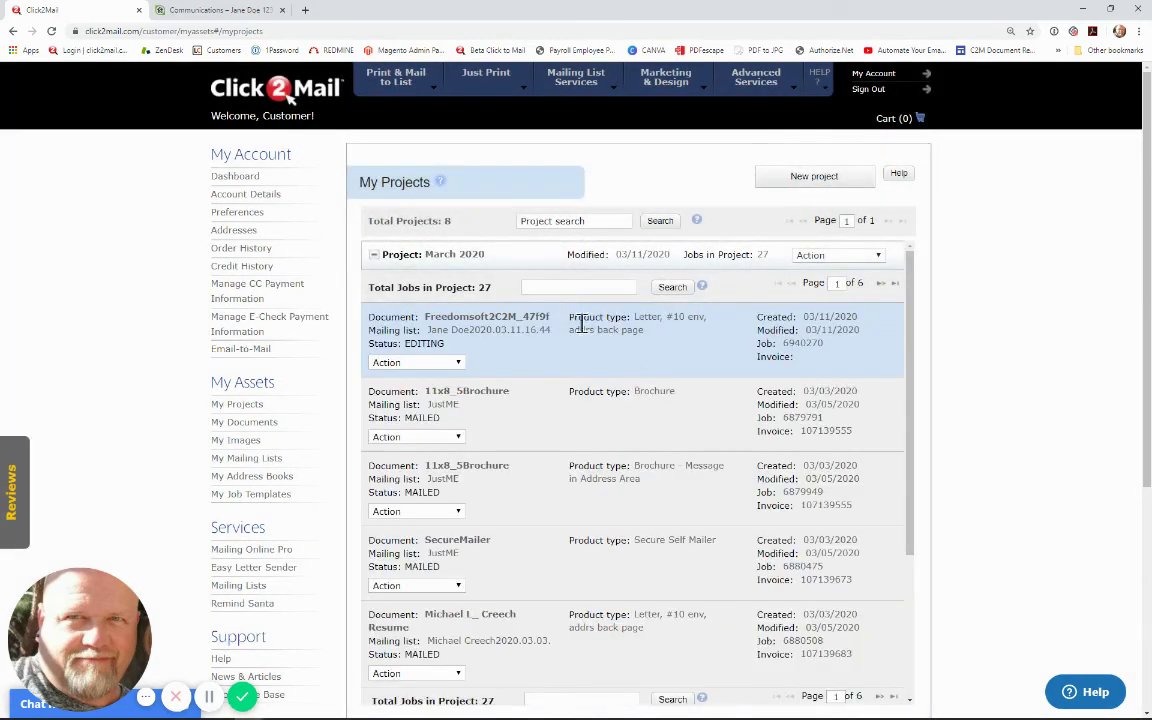
Step: Check My Documents, then confirm the new job shows PENDING_PROOF_ACCEPTANCE in My Projects
click(252, 425)
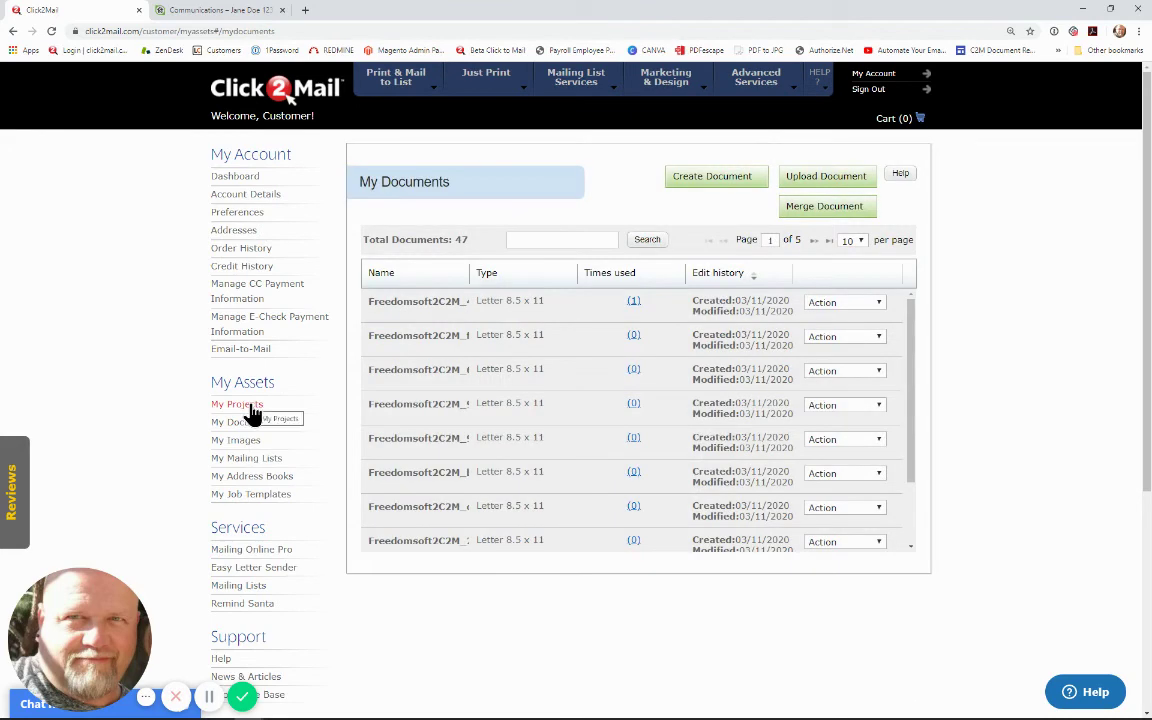
click(252, 409)
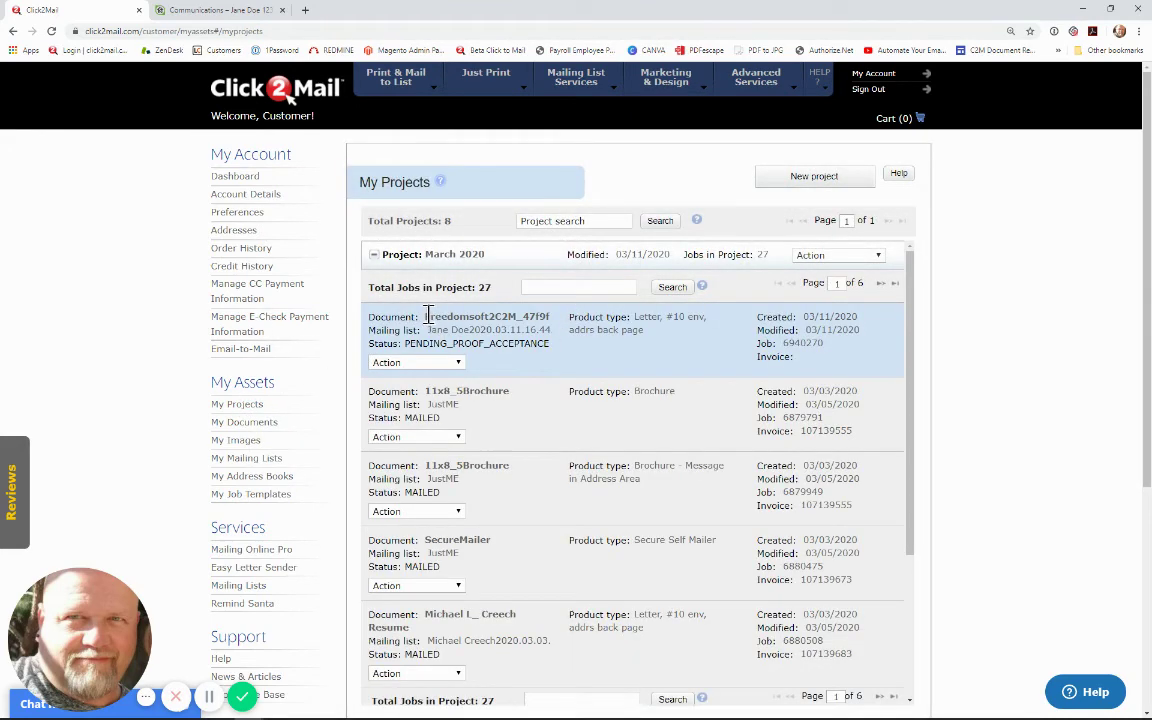
drag(428, 316, 556, 317)
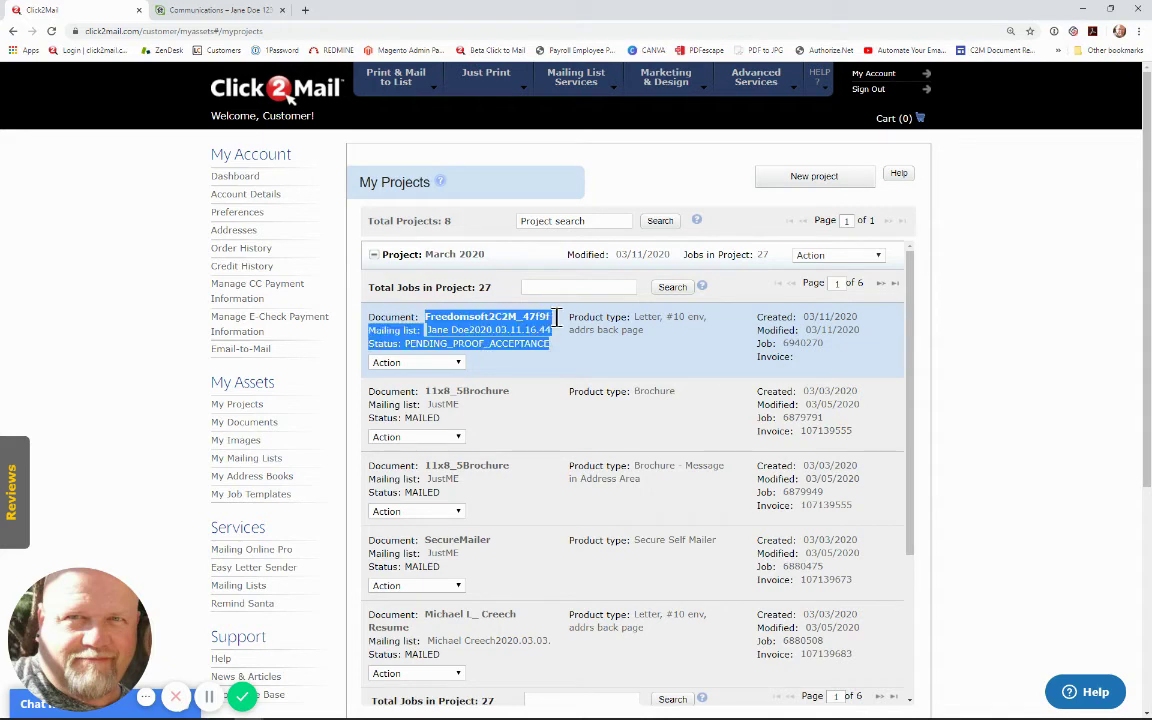
click(504, 375)
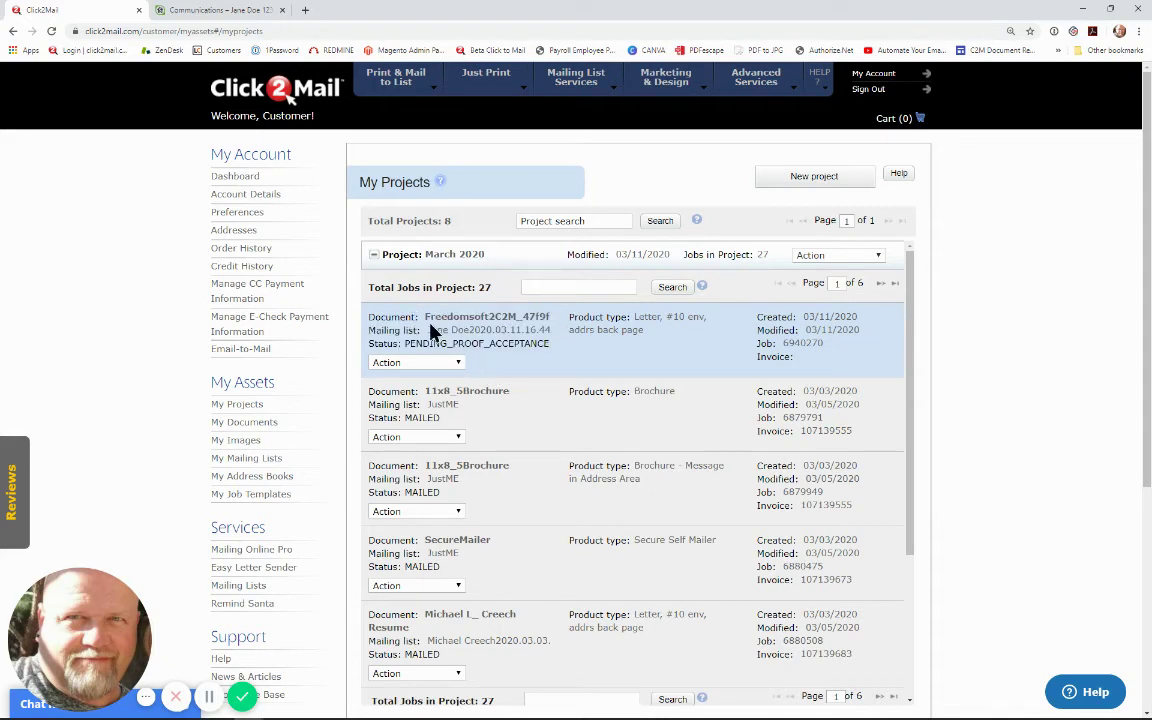
drag(405, 343, 552, 343)
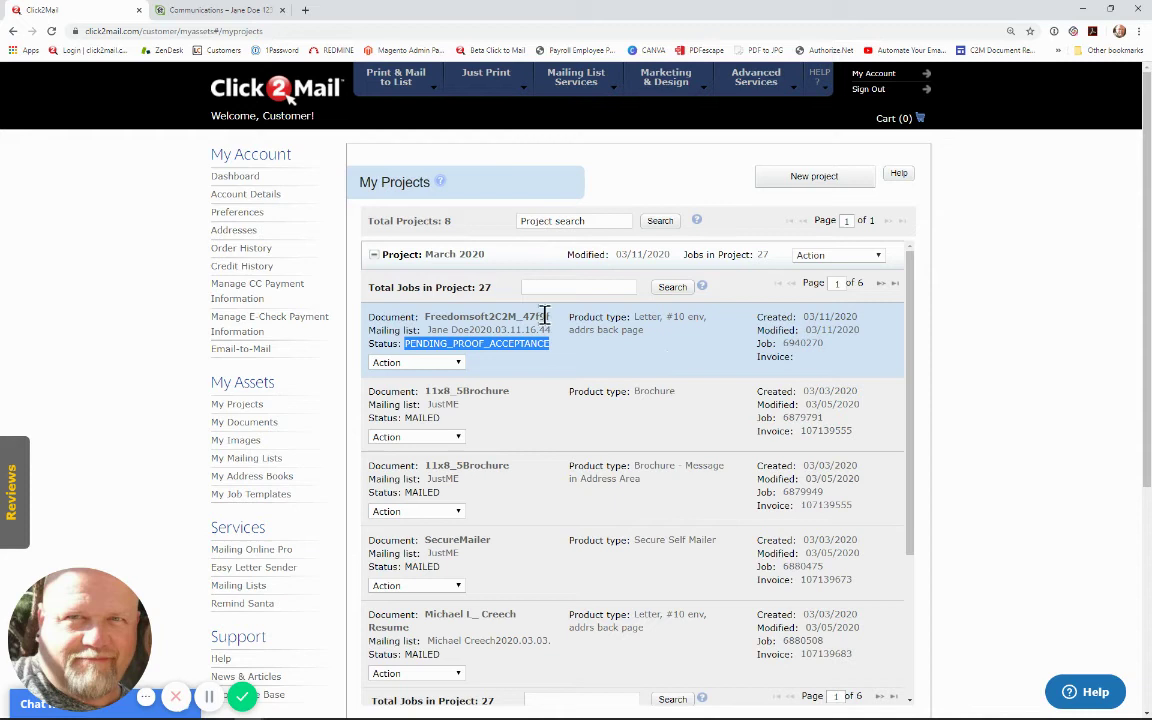
drag(400, 344, 435, 348)
click(427, 364)
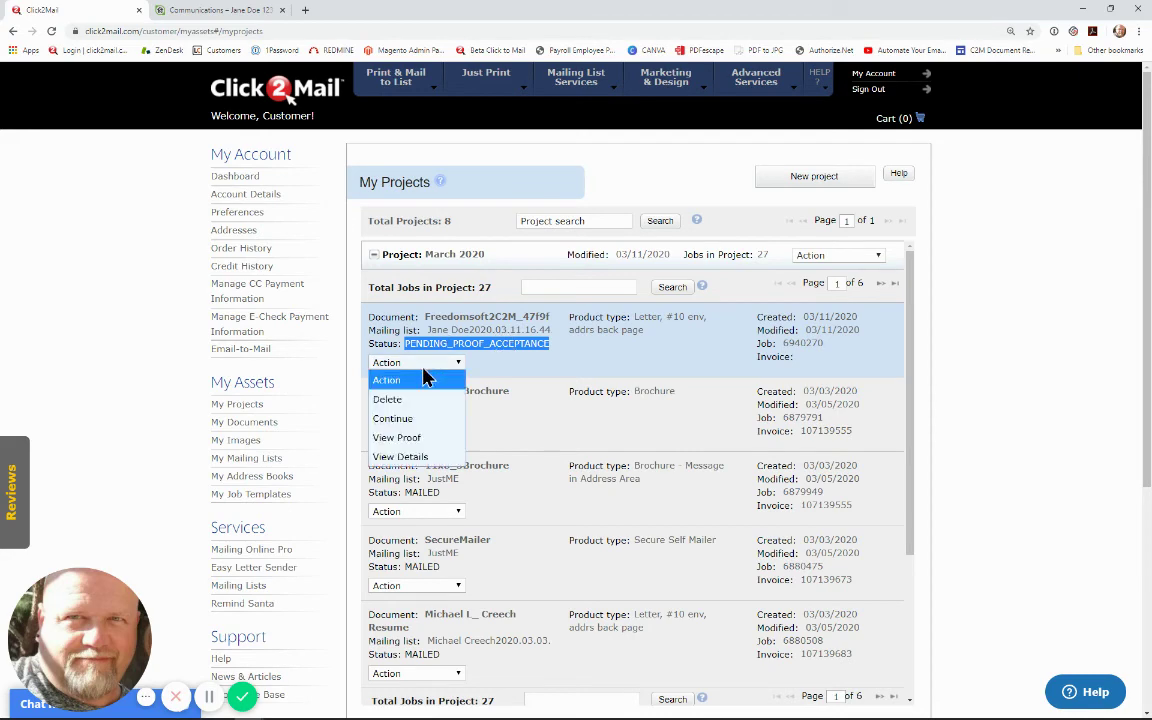
Step: Continue the job to its proof, review the letter text and address blocks, then restore Notepad
click(440, 418)
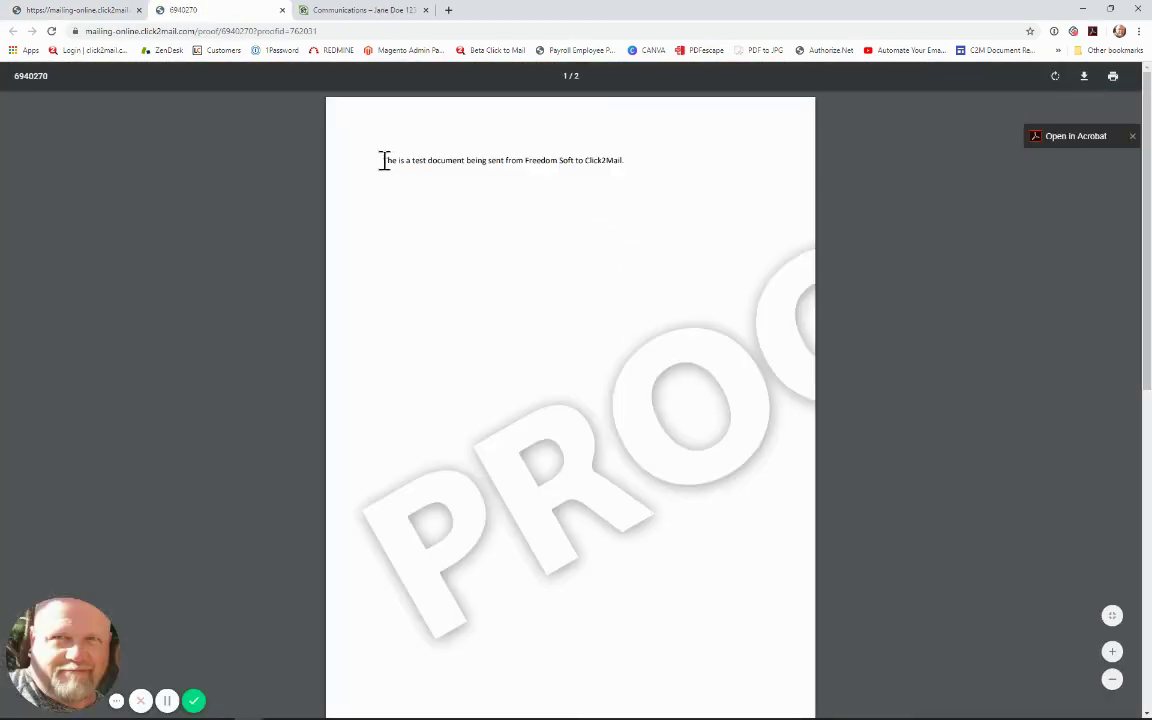
drag(384, 161, 630, 166)
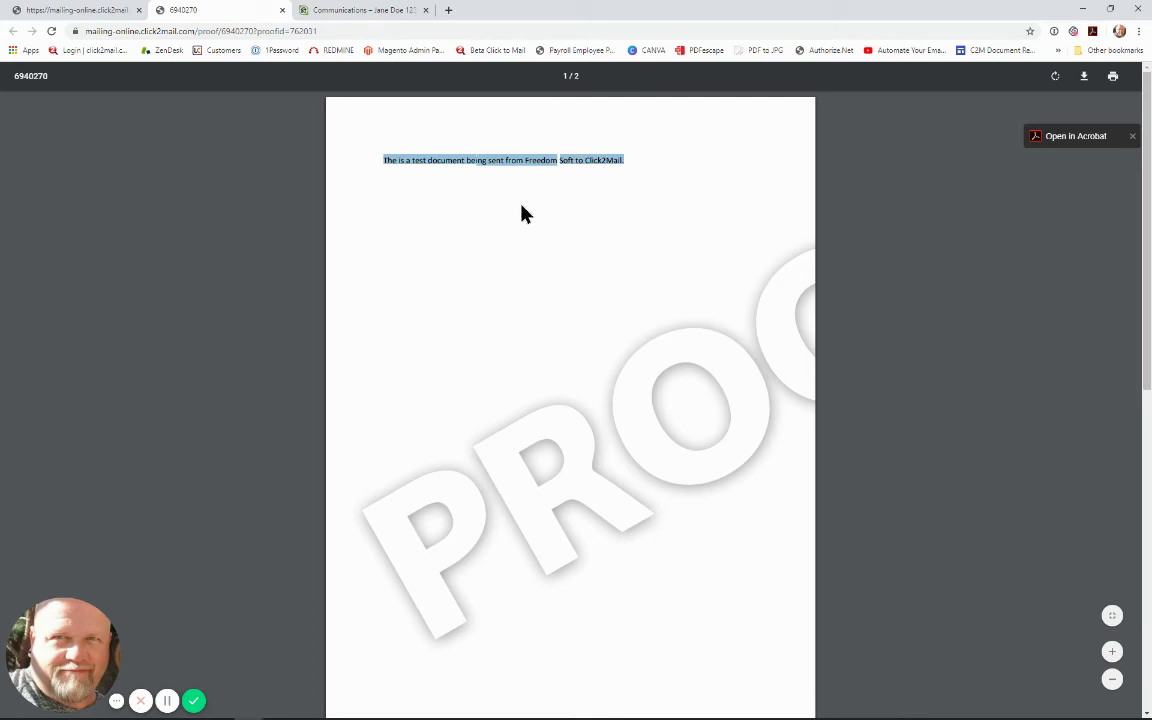
scroll(540, 249, down, 4)
scroll(541, 258, down, 3)
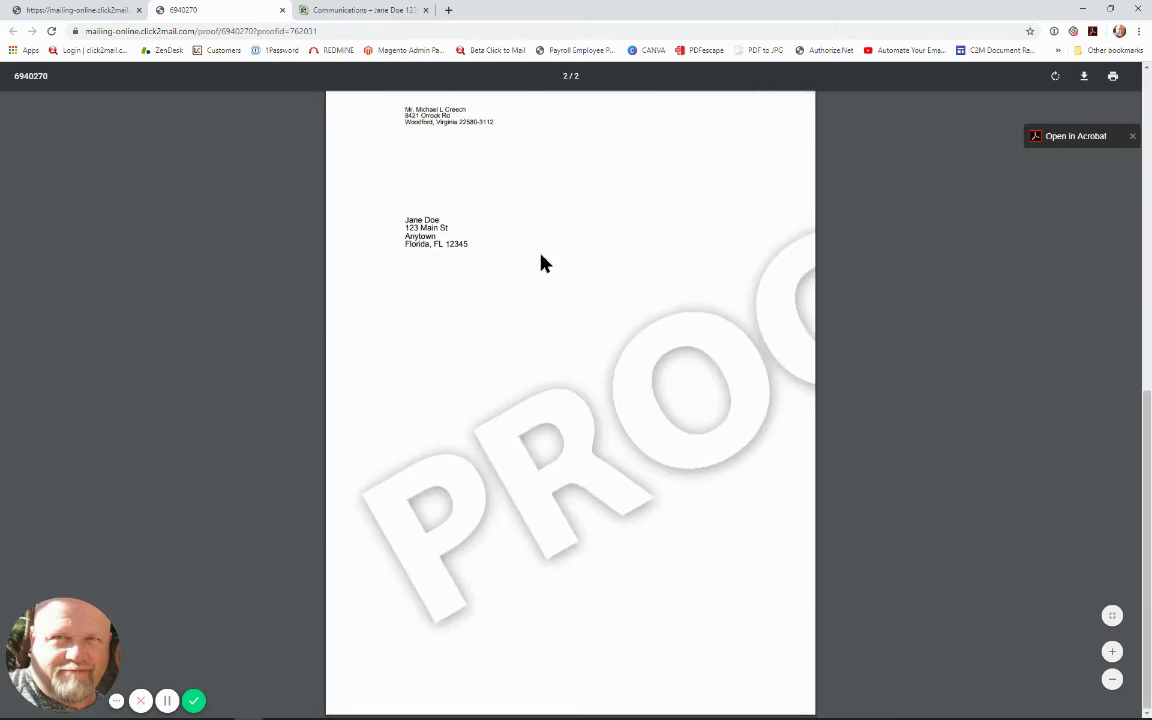
scroll(550, 244, up, 1)
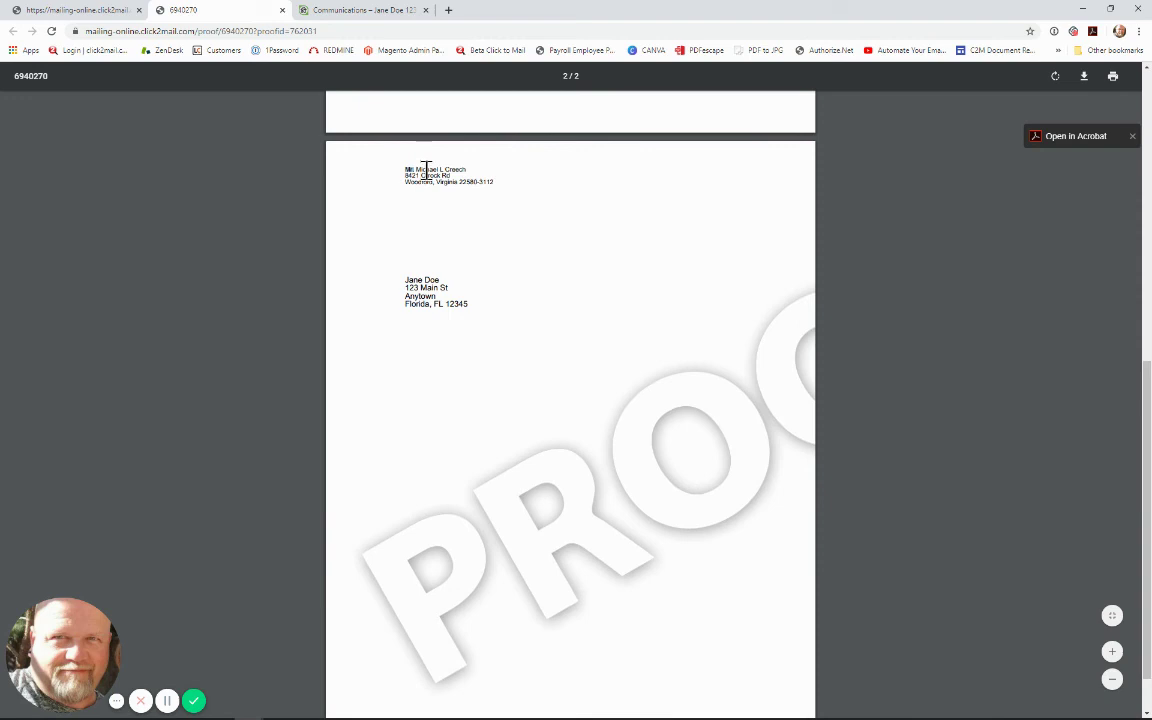
drag(398, 160, 509, 180)
drag(404, 274, 492, 307)
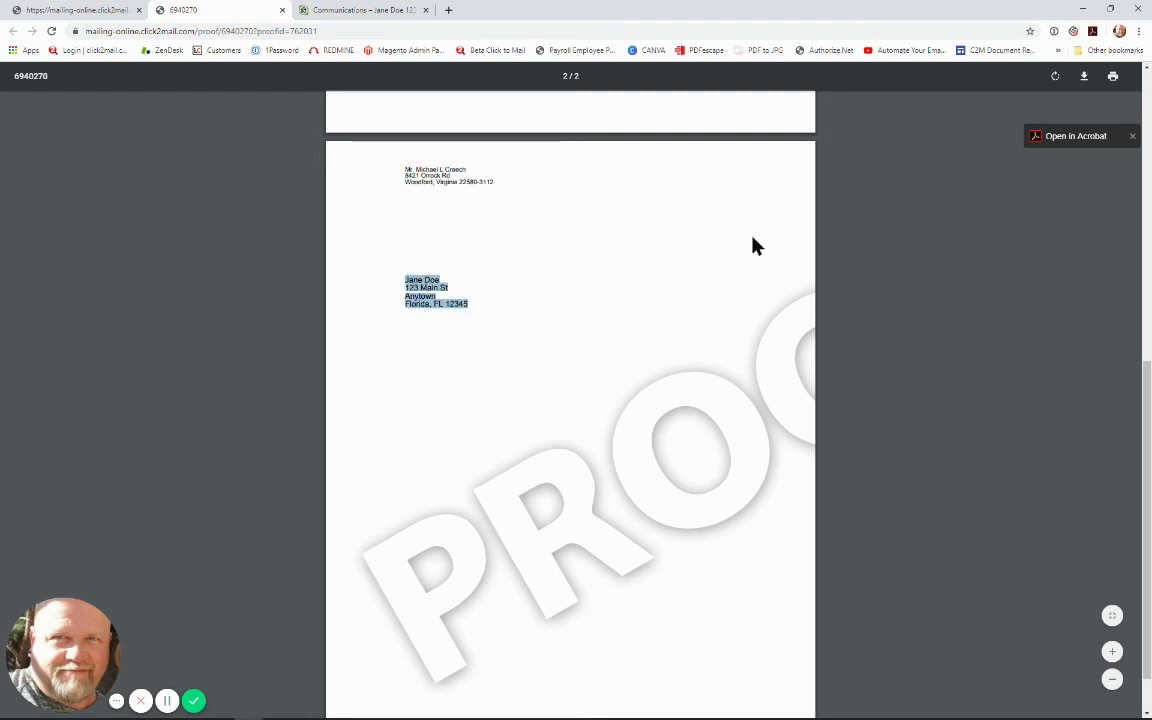
scroll(622, 285, up, 6)
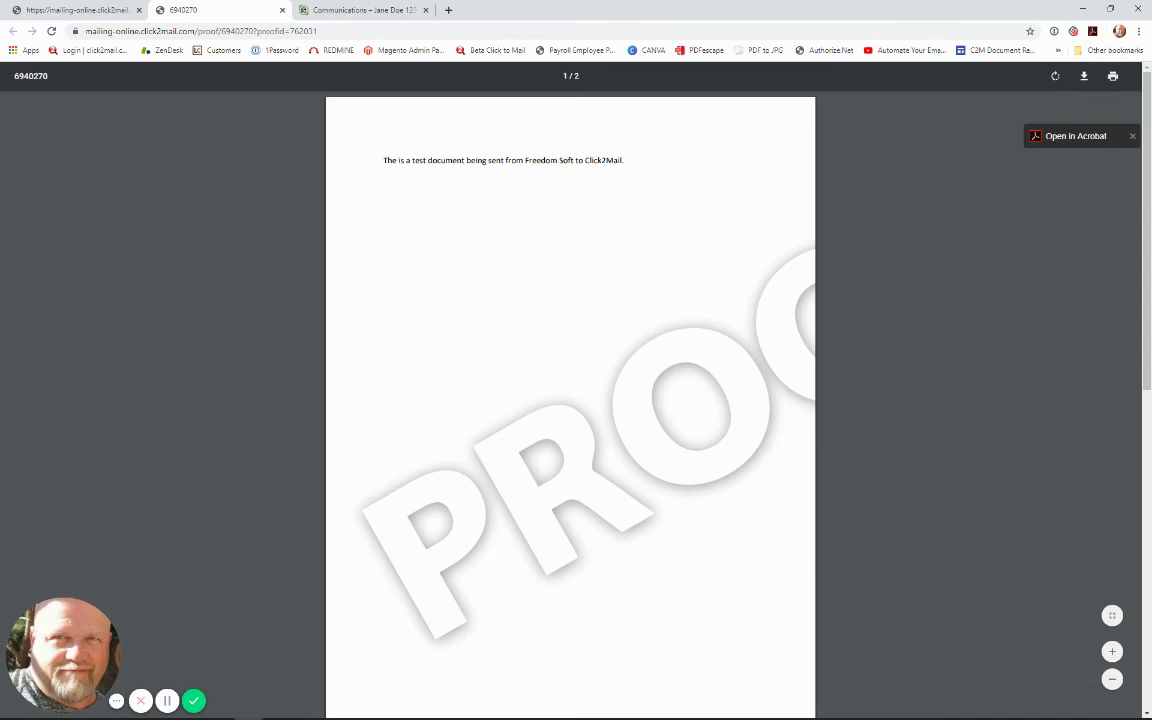
click(333, 467)
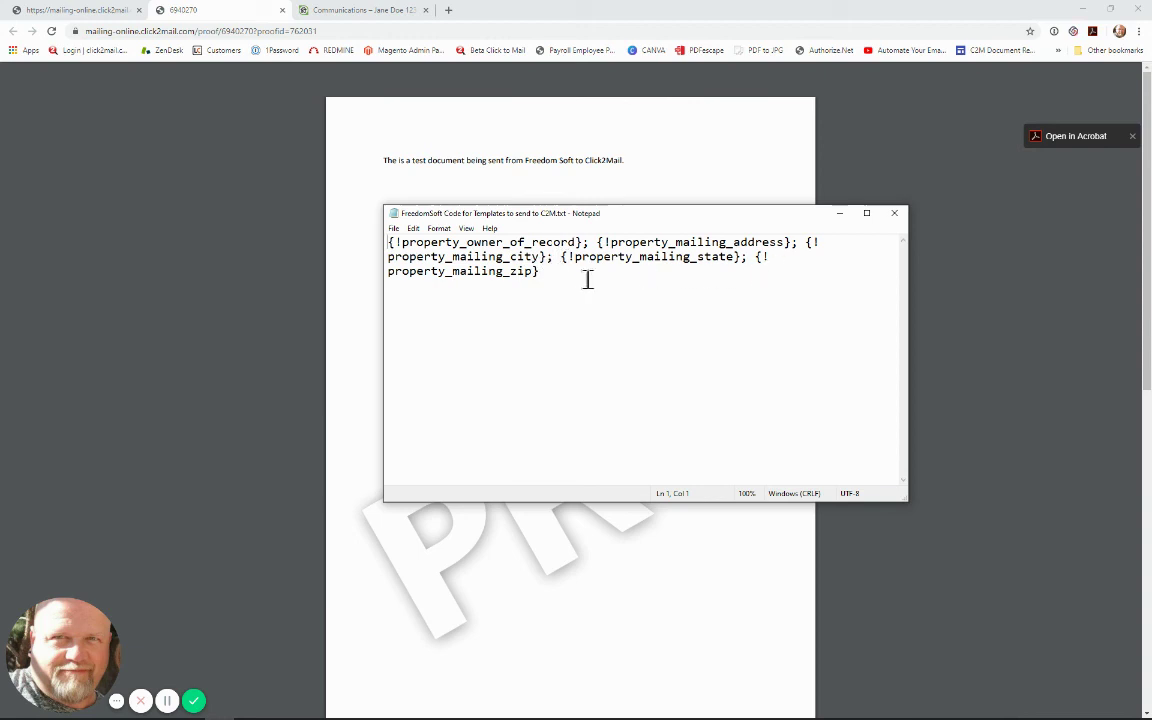
Step: Select the whole owner, mailing address, city, state and zip merge-code string in Notepad
click(545, 272)
drag(545, 272, 390, 242)
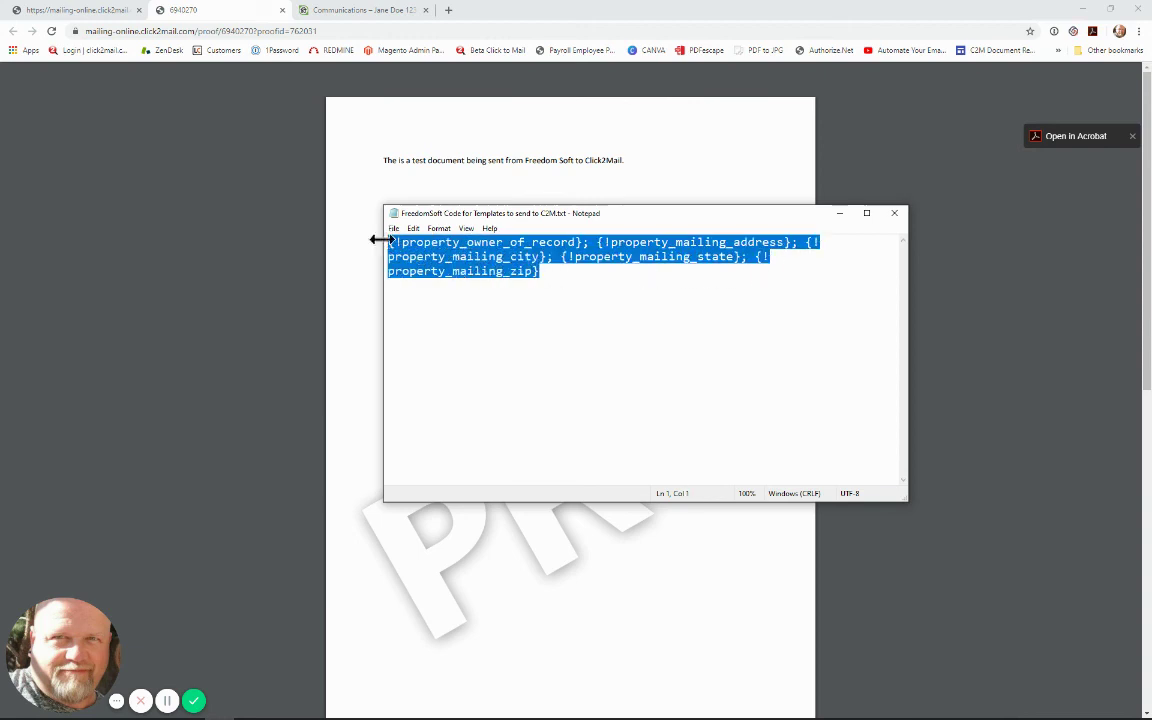